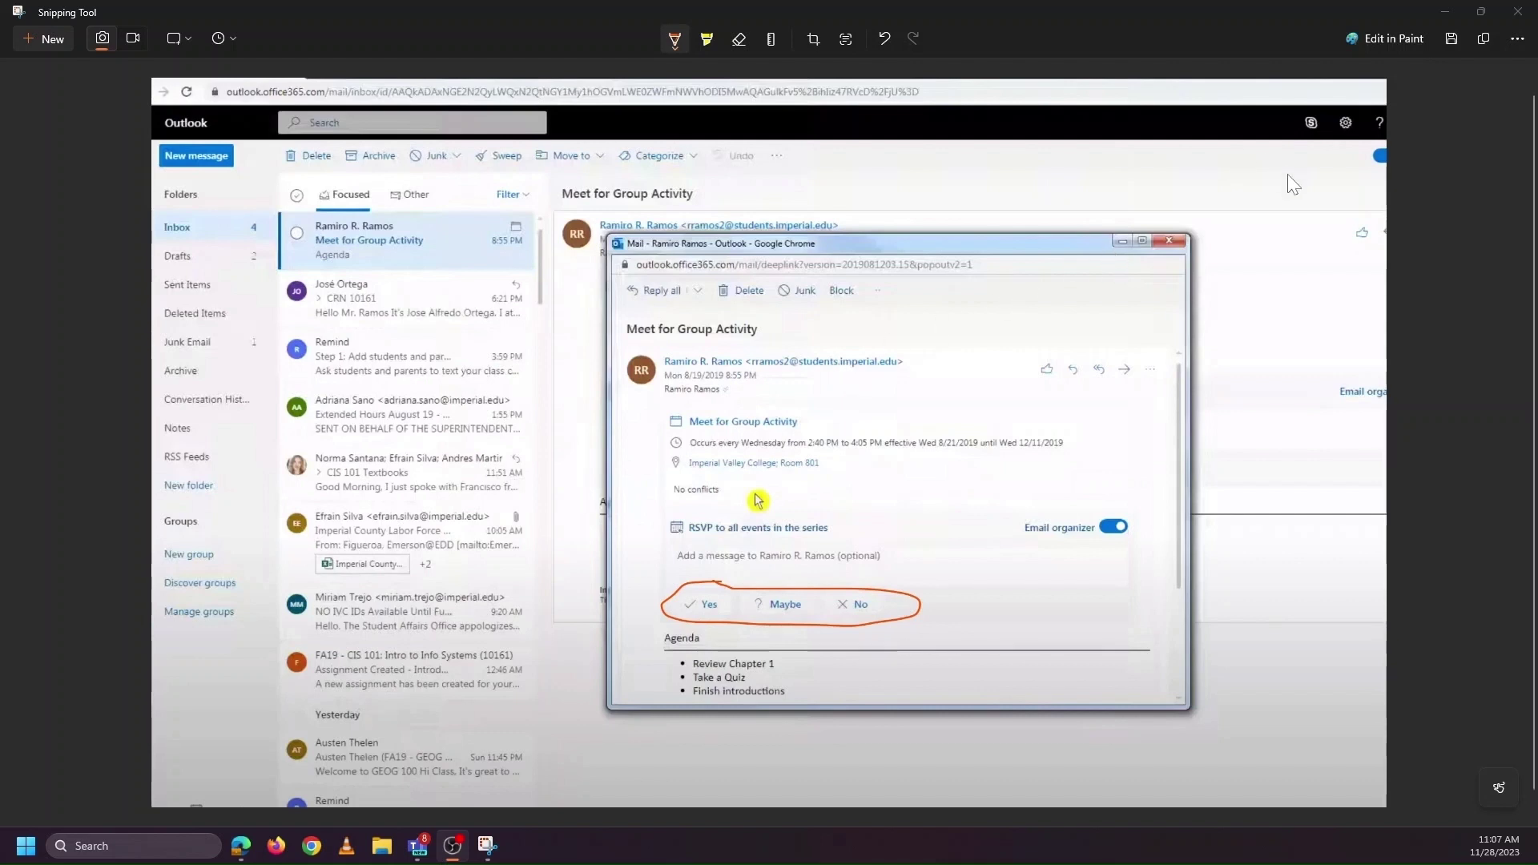
Step: Put the screenshot away and open the 'Upcoming event!' email carrying test event (2).ics
{"action": "left_click", "coordinate": [1453, 10]}
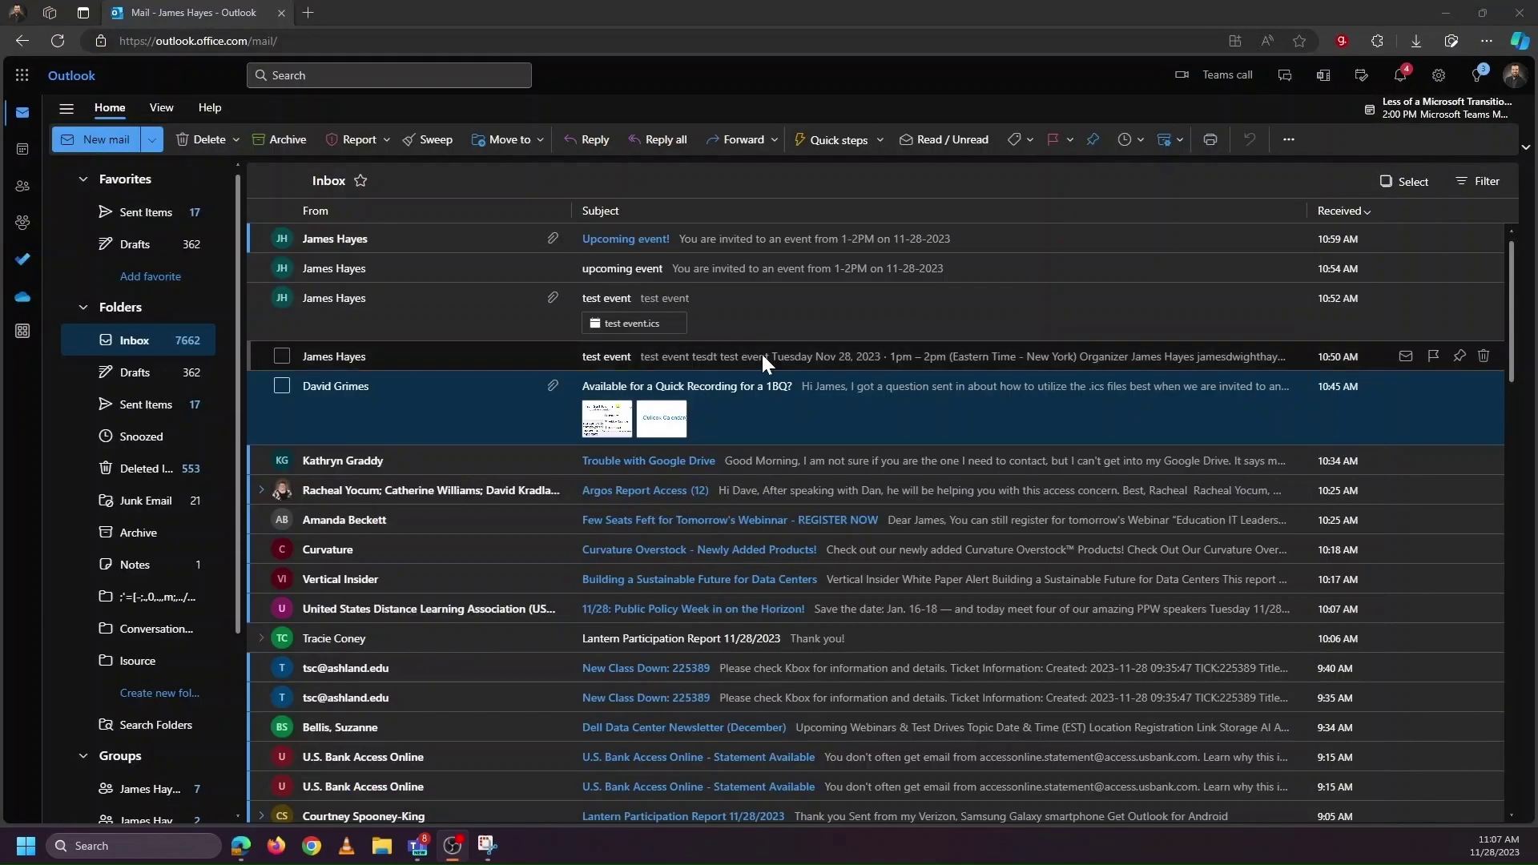
{"action": "left_click", "coordinate": [718, 238]}
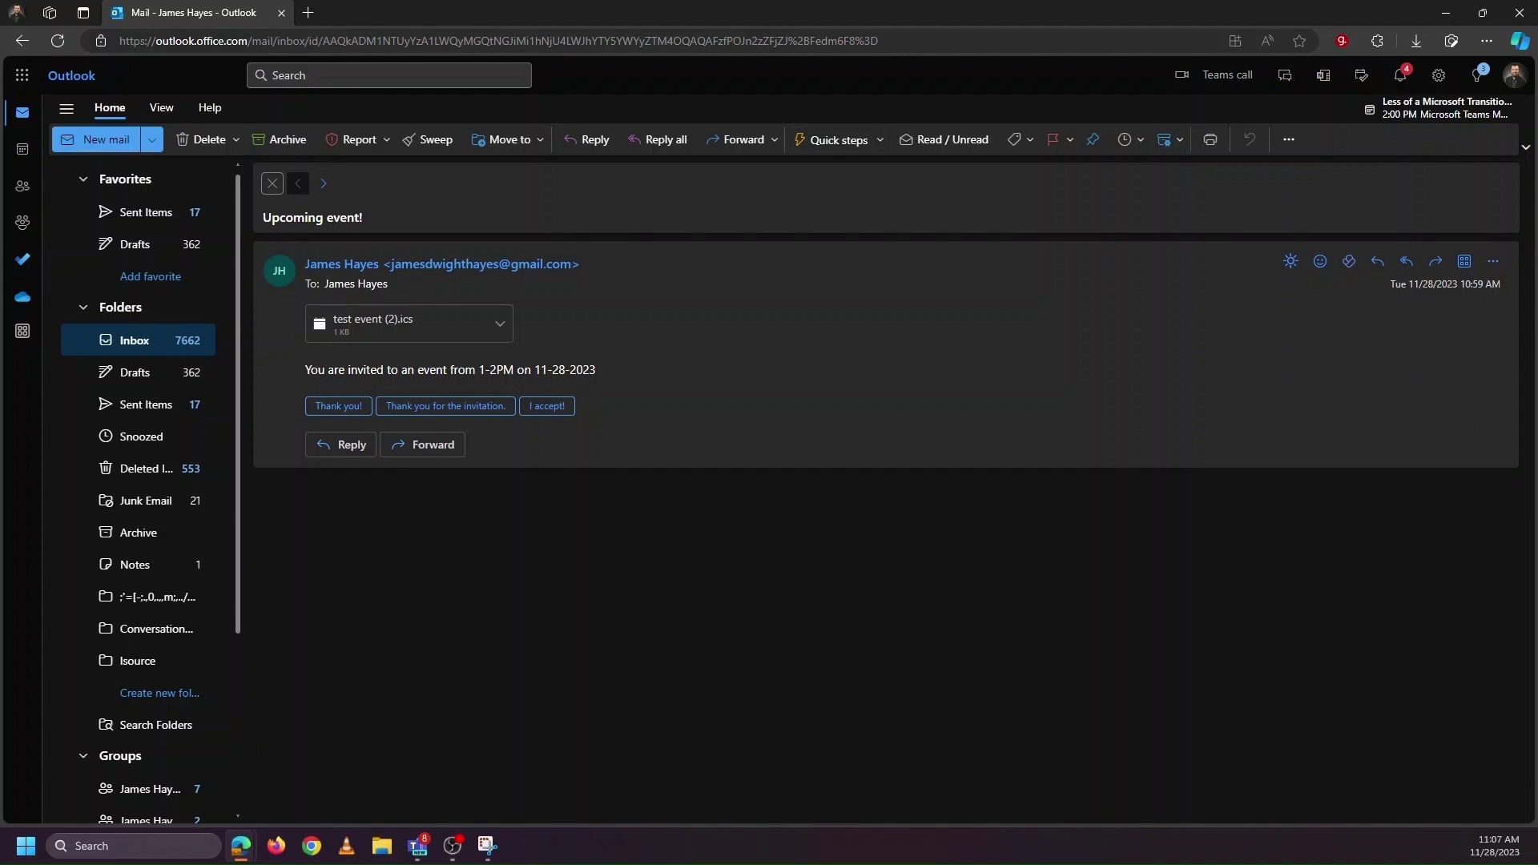
{"action": "left_click", "coordinate": [433, 336]}
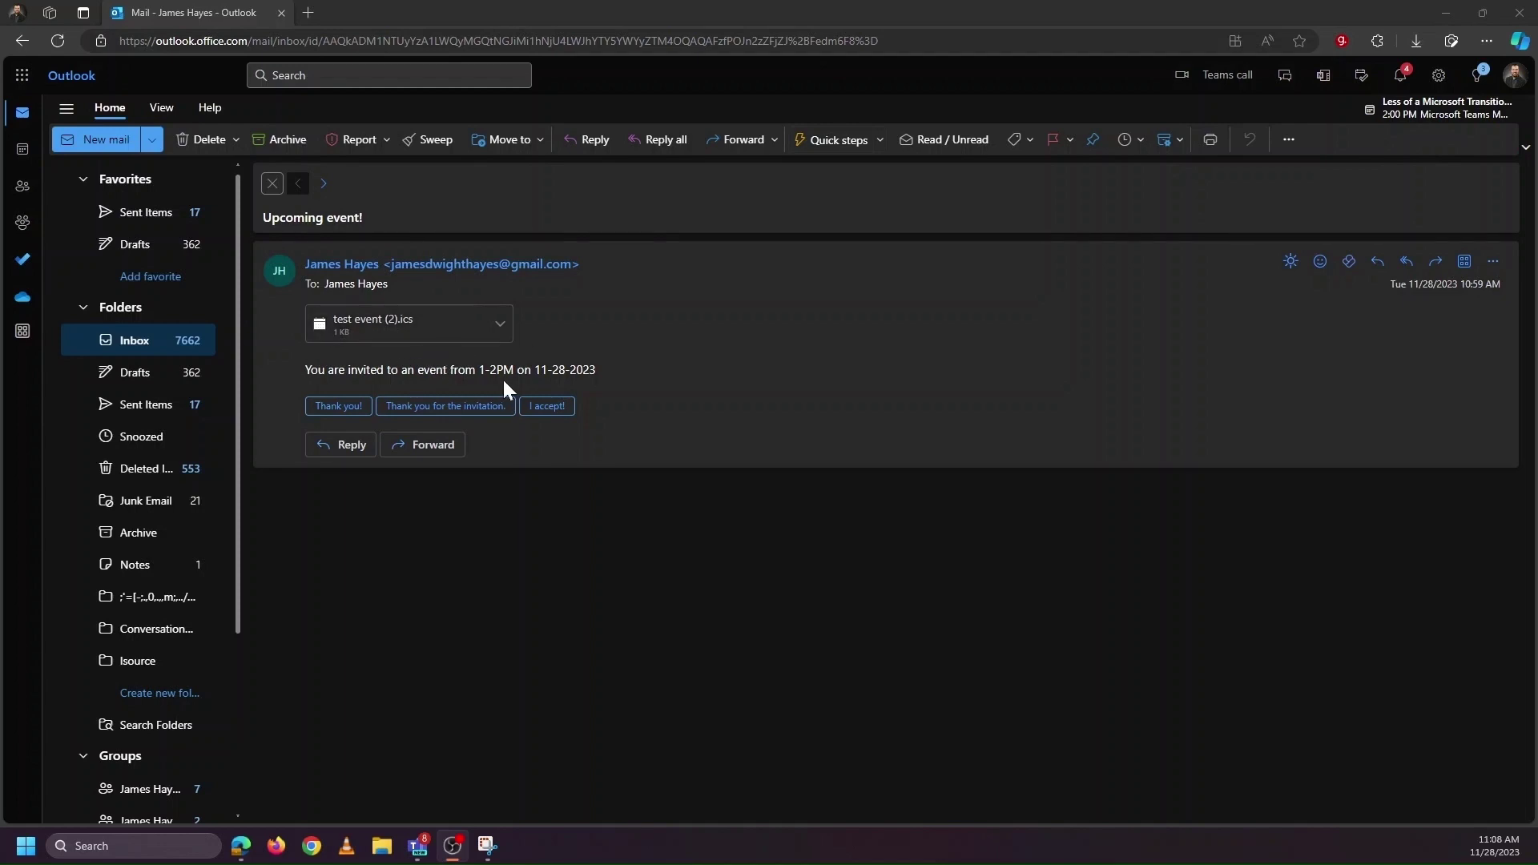
Step: Add the test event (2).ics attachment to the calendar and check Test Event on Nov 28, 1–2 PM
{"action": "left_click_drag", "start_coordinate": [535, 369], "coordinate": [589, 370]}
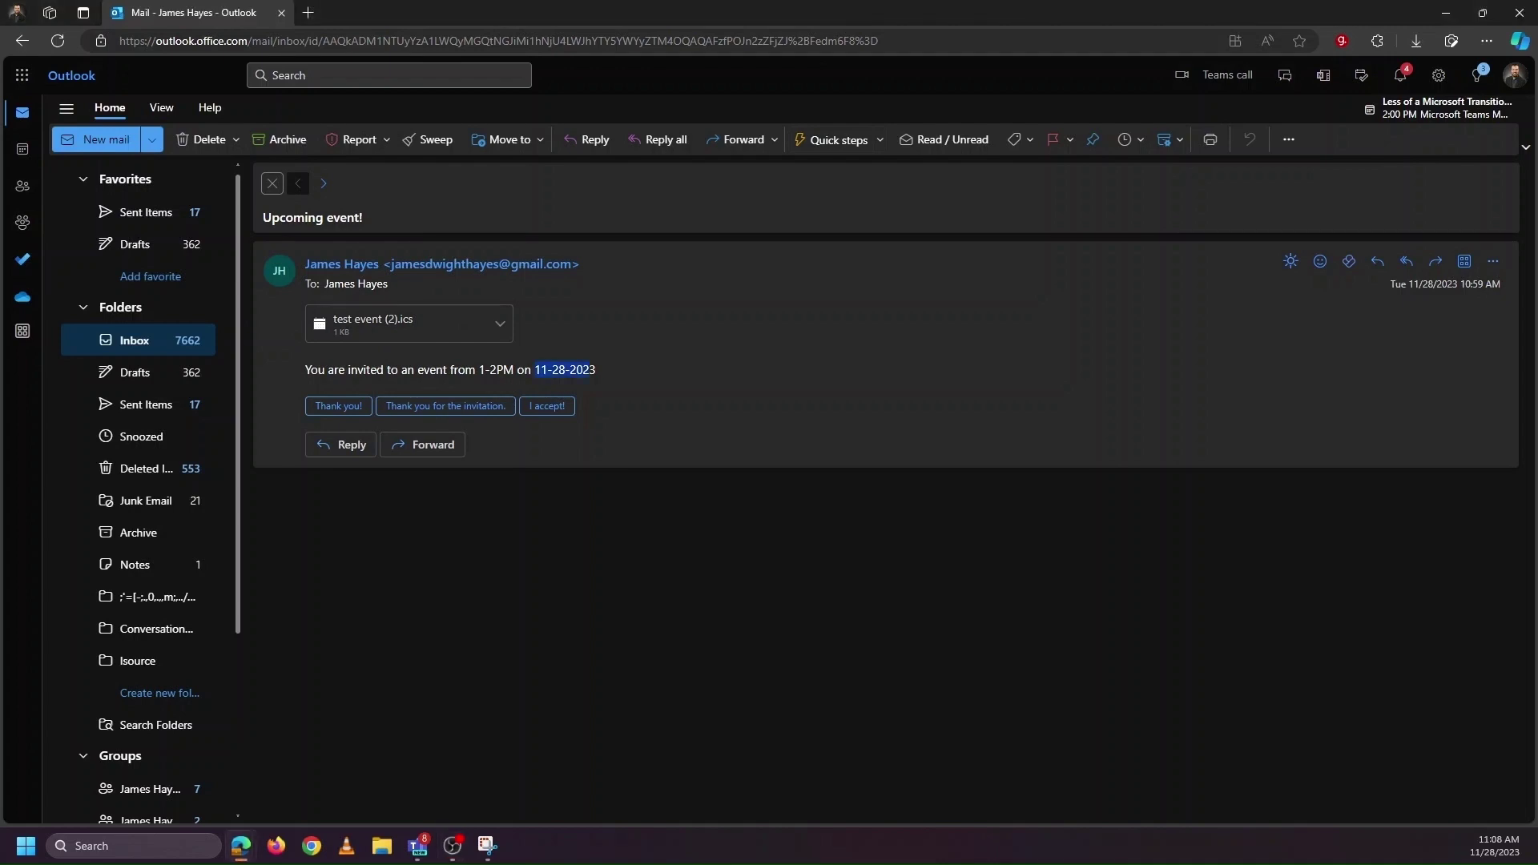
{"action": "left_click", "coordinate": [500, 328]}
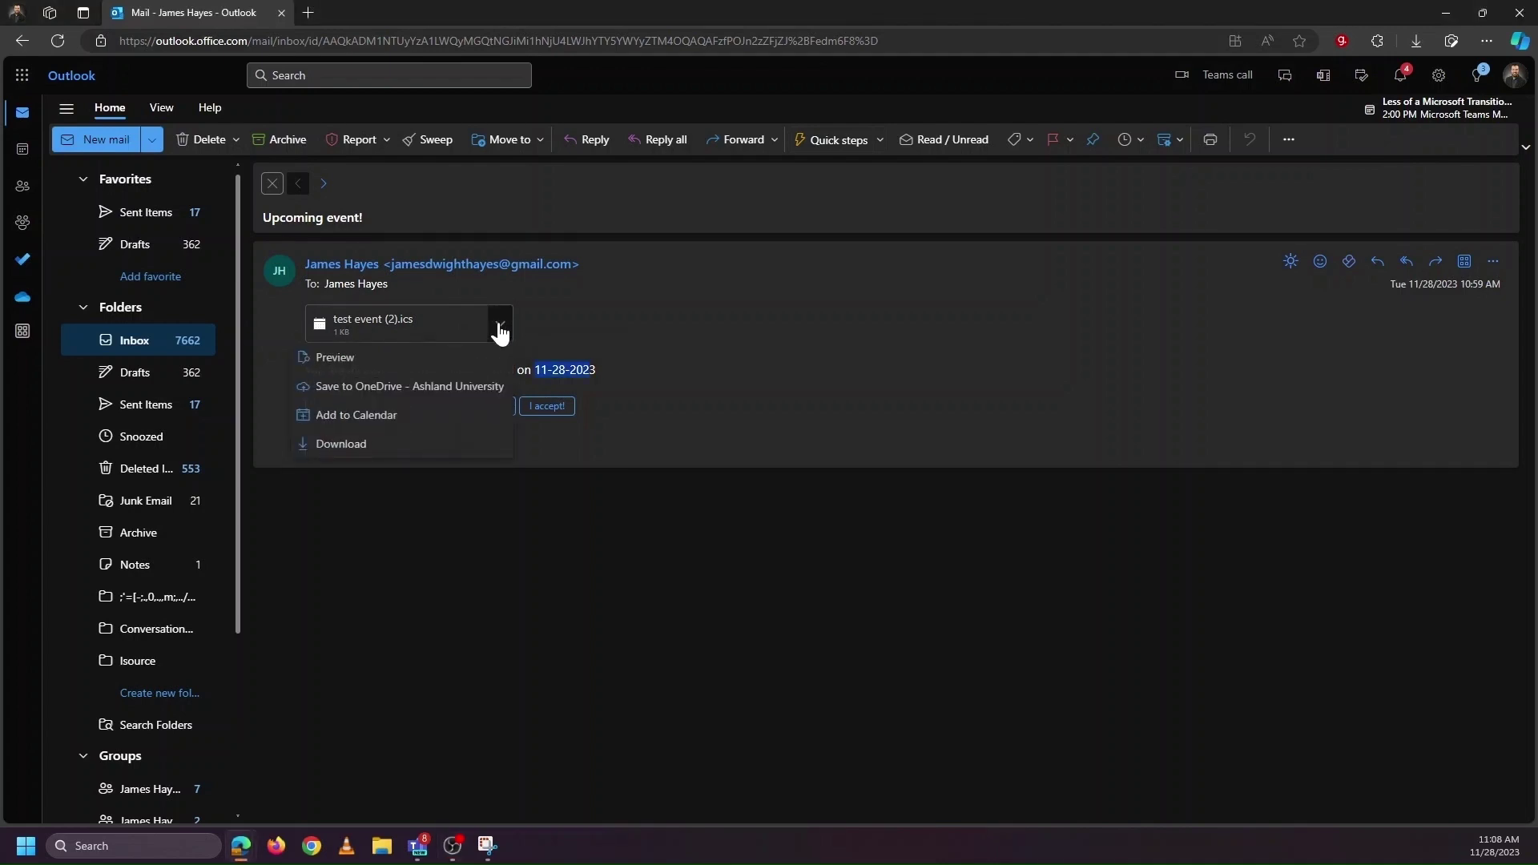
{"action": "left_click", "coordinate": [419, 417]}
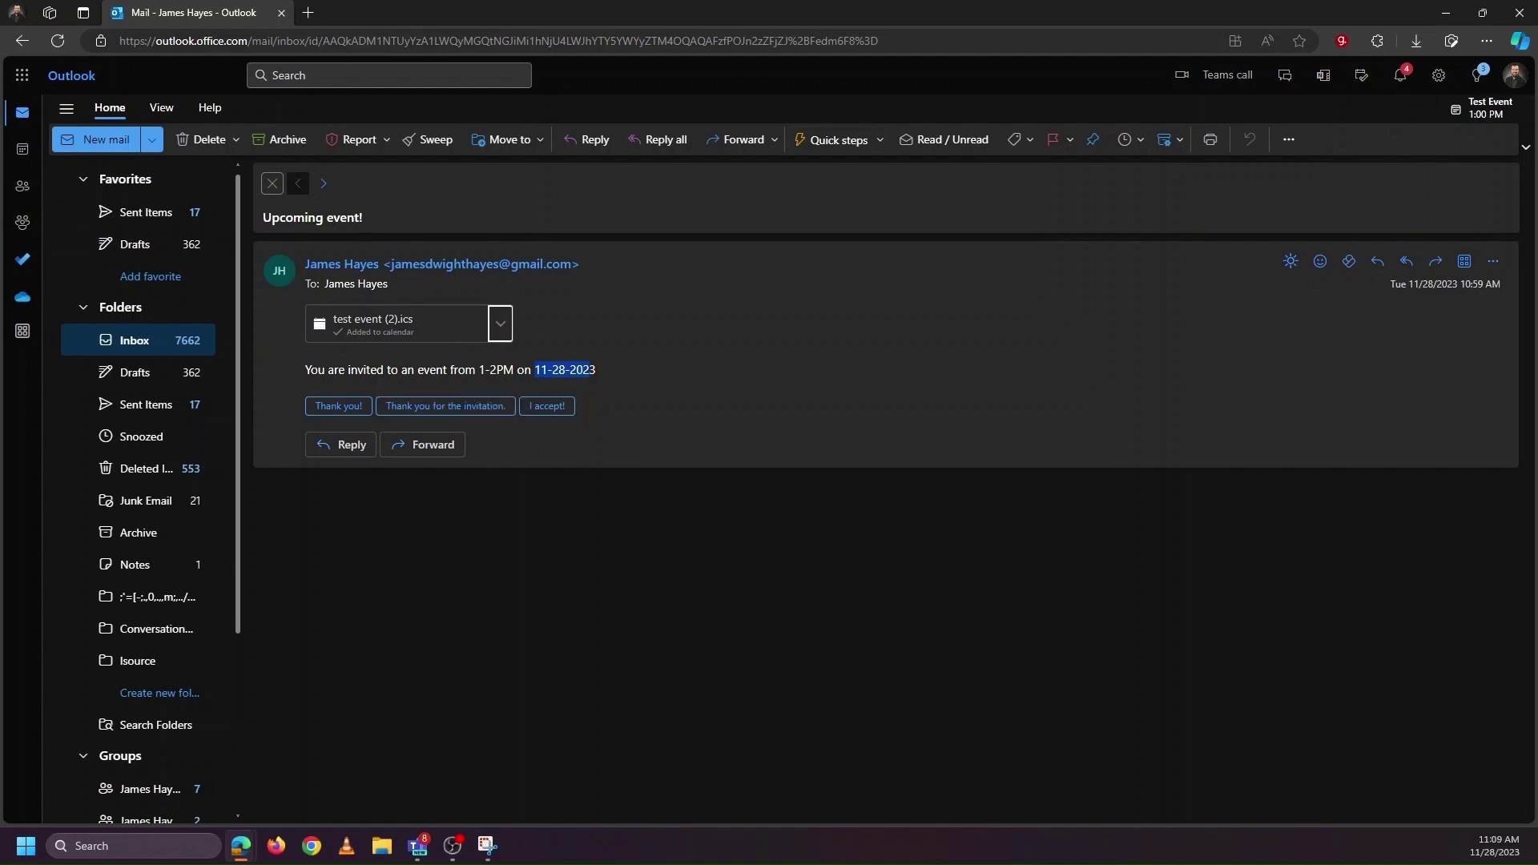
{"action": "left_click", "coordinate": [23, 149]}
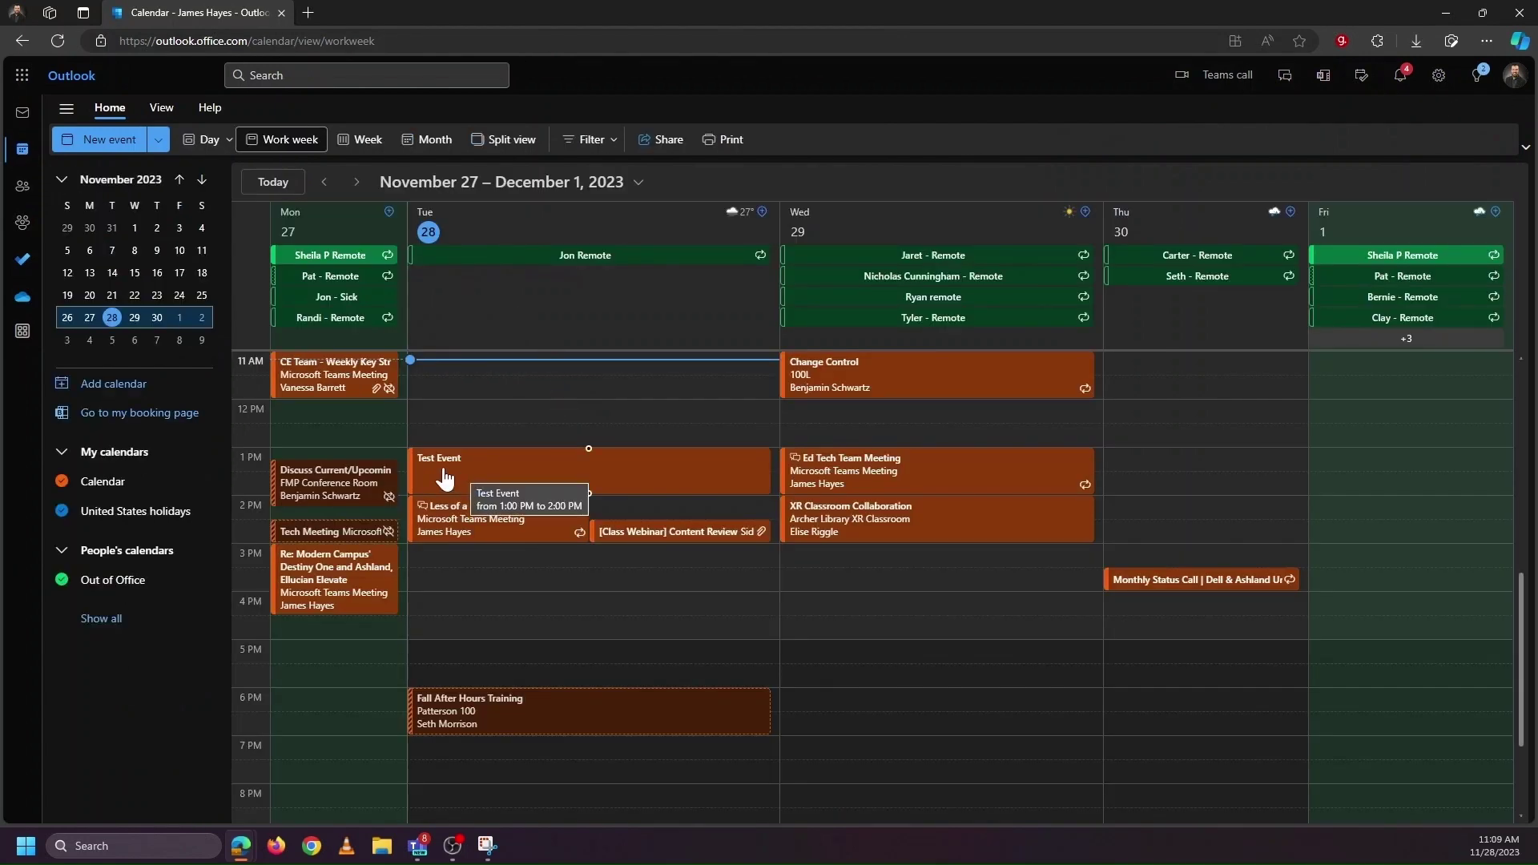
{"action": "left_click", "coordinate": [492, 481]}
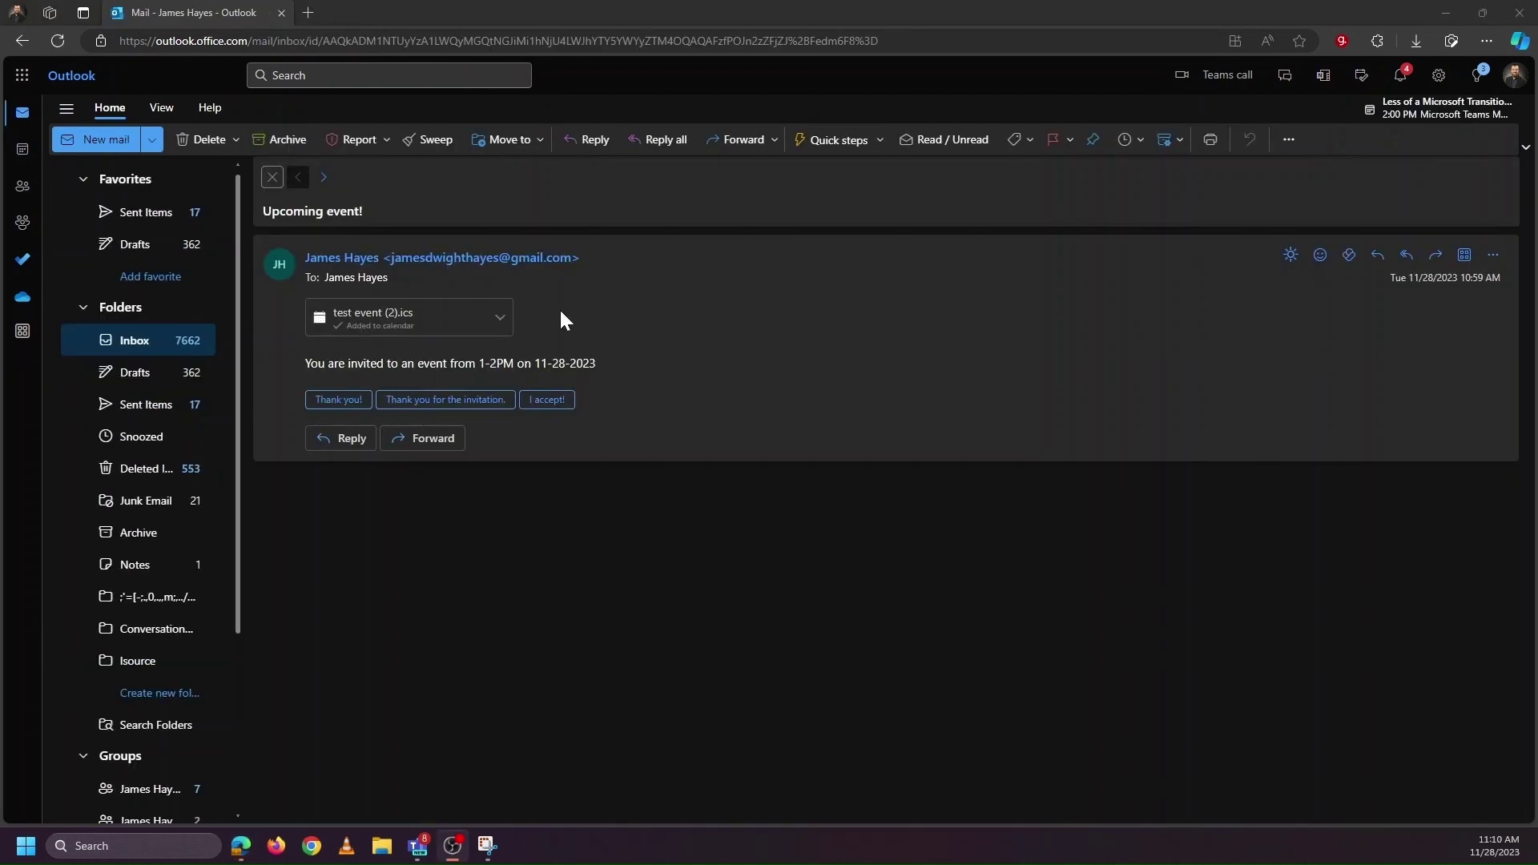
Step: Download the test event (2).ics attachment to the computer
{"action": "left_click", "coordinate": [499, 317]}
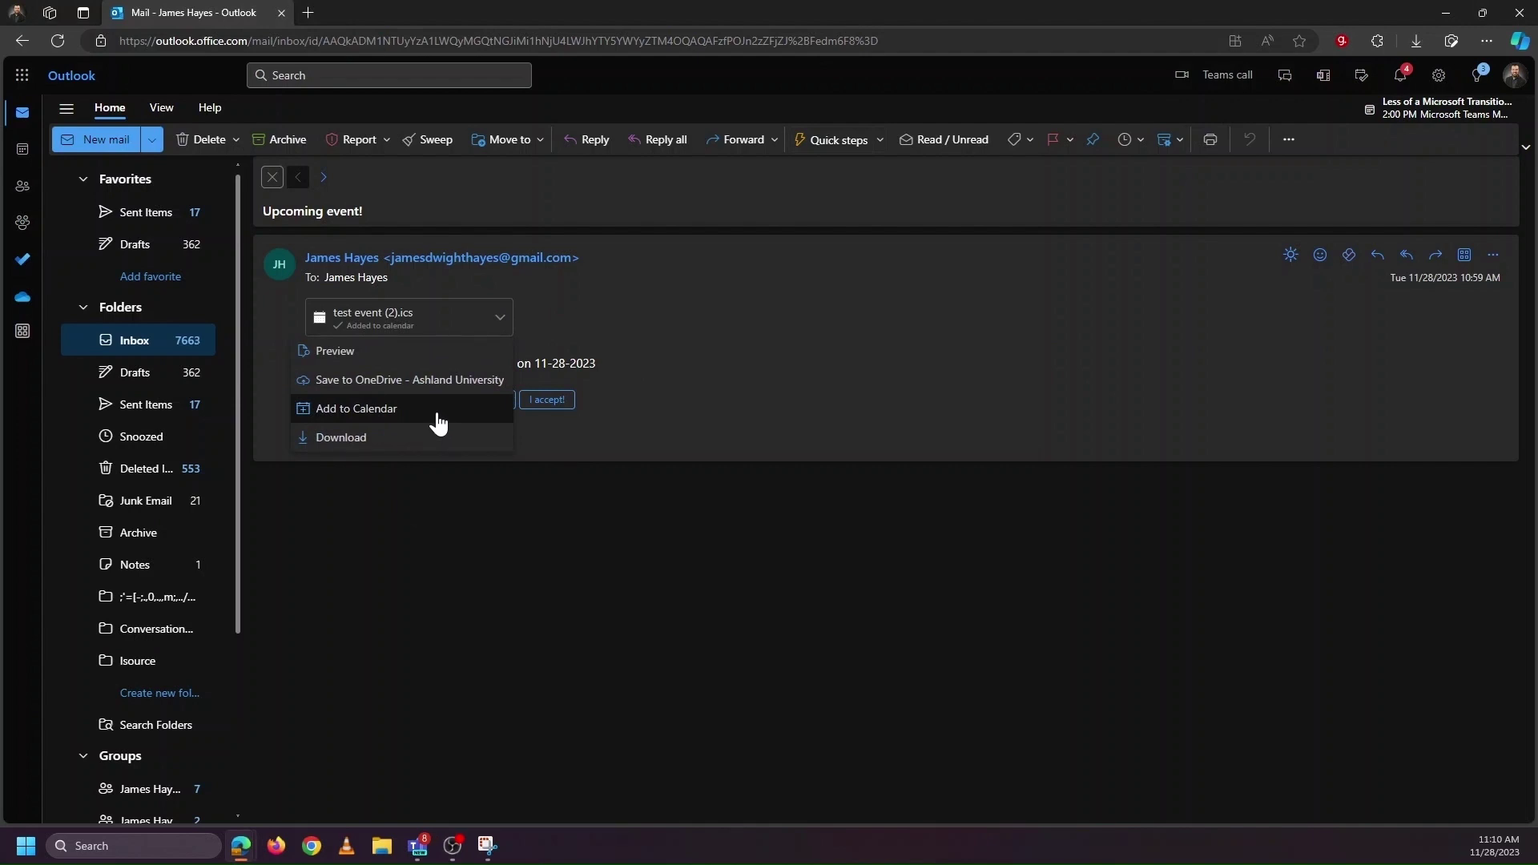
{"action": "left_click", "coordinate": [499, 317]}
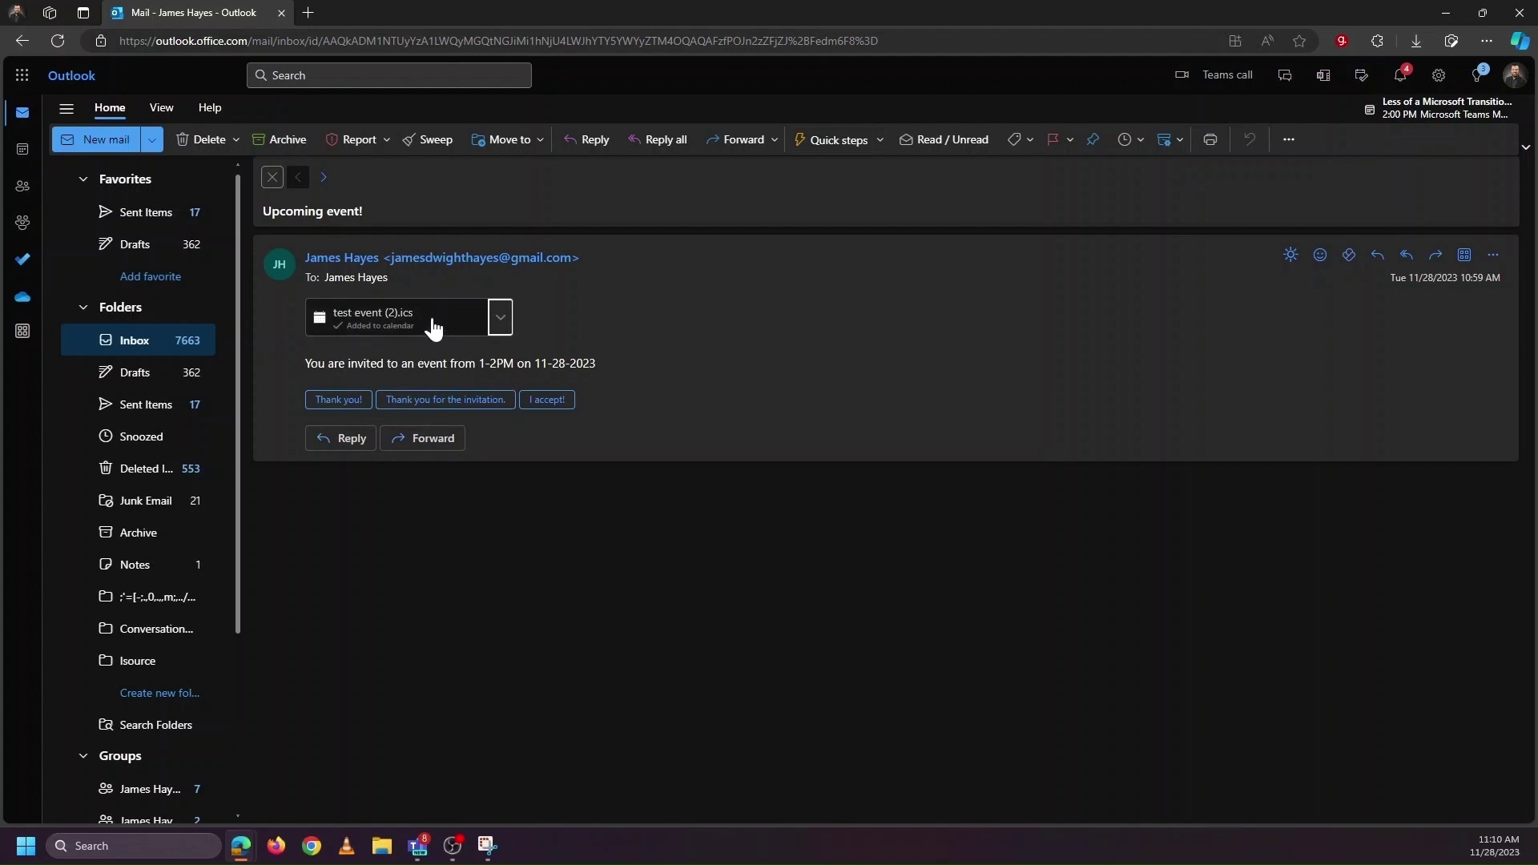
{"action": "scroll", "coordinate": [144, 601], "scroll_direction": "down", "scroll_amount": 4}
{"action": "scroll", "coordinate": [150, 689], "scroll_direction": "up", "scroll_amount": 4}
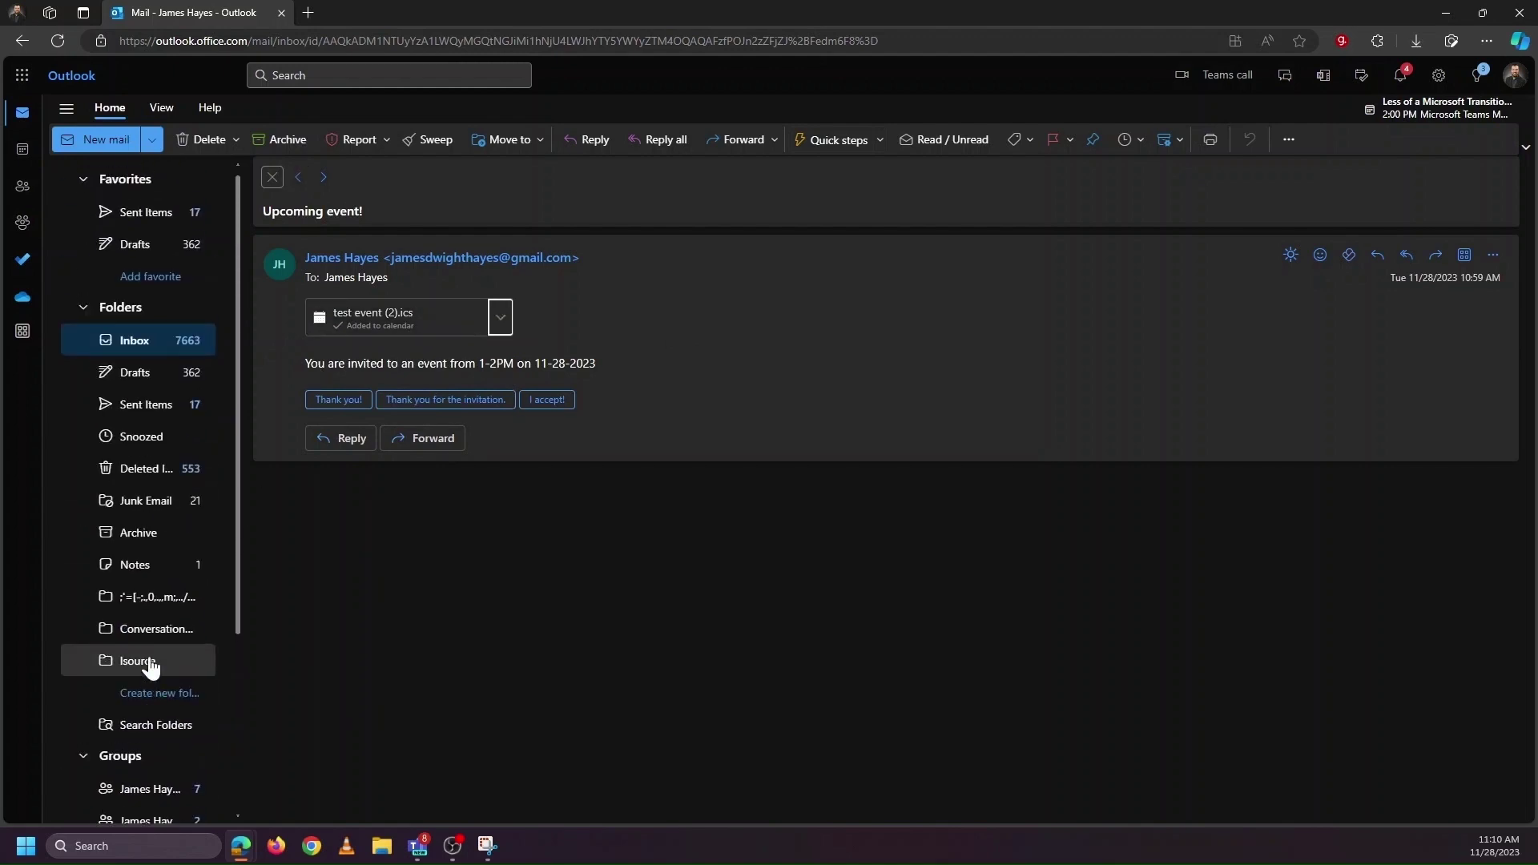
{"action": "left_click", "coordinate": [501, 318]}
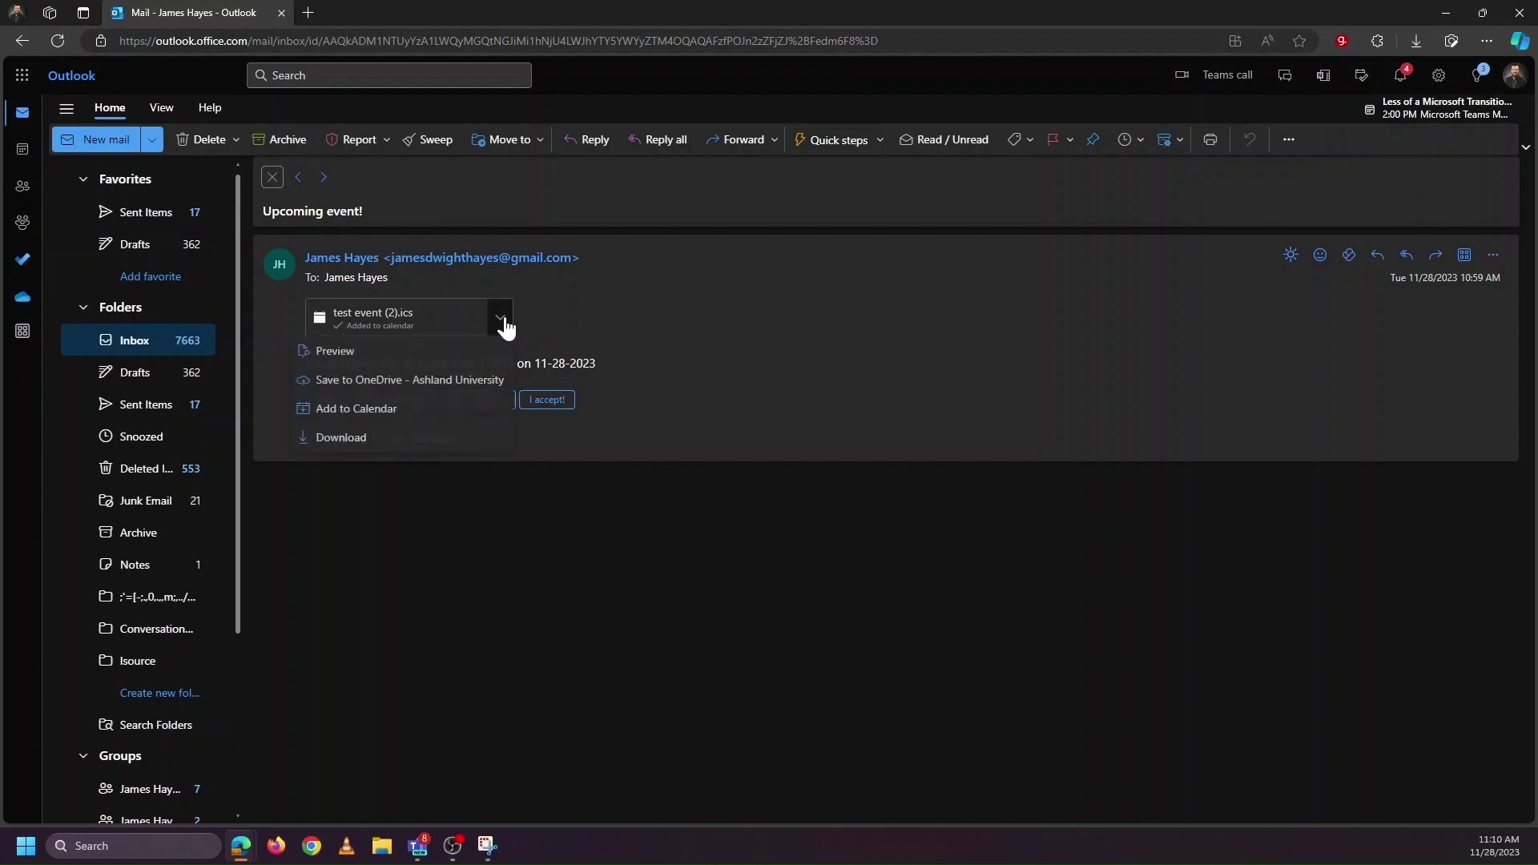
{"action": "left_click", "coordinate": [398, 439]}
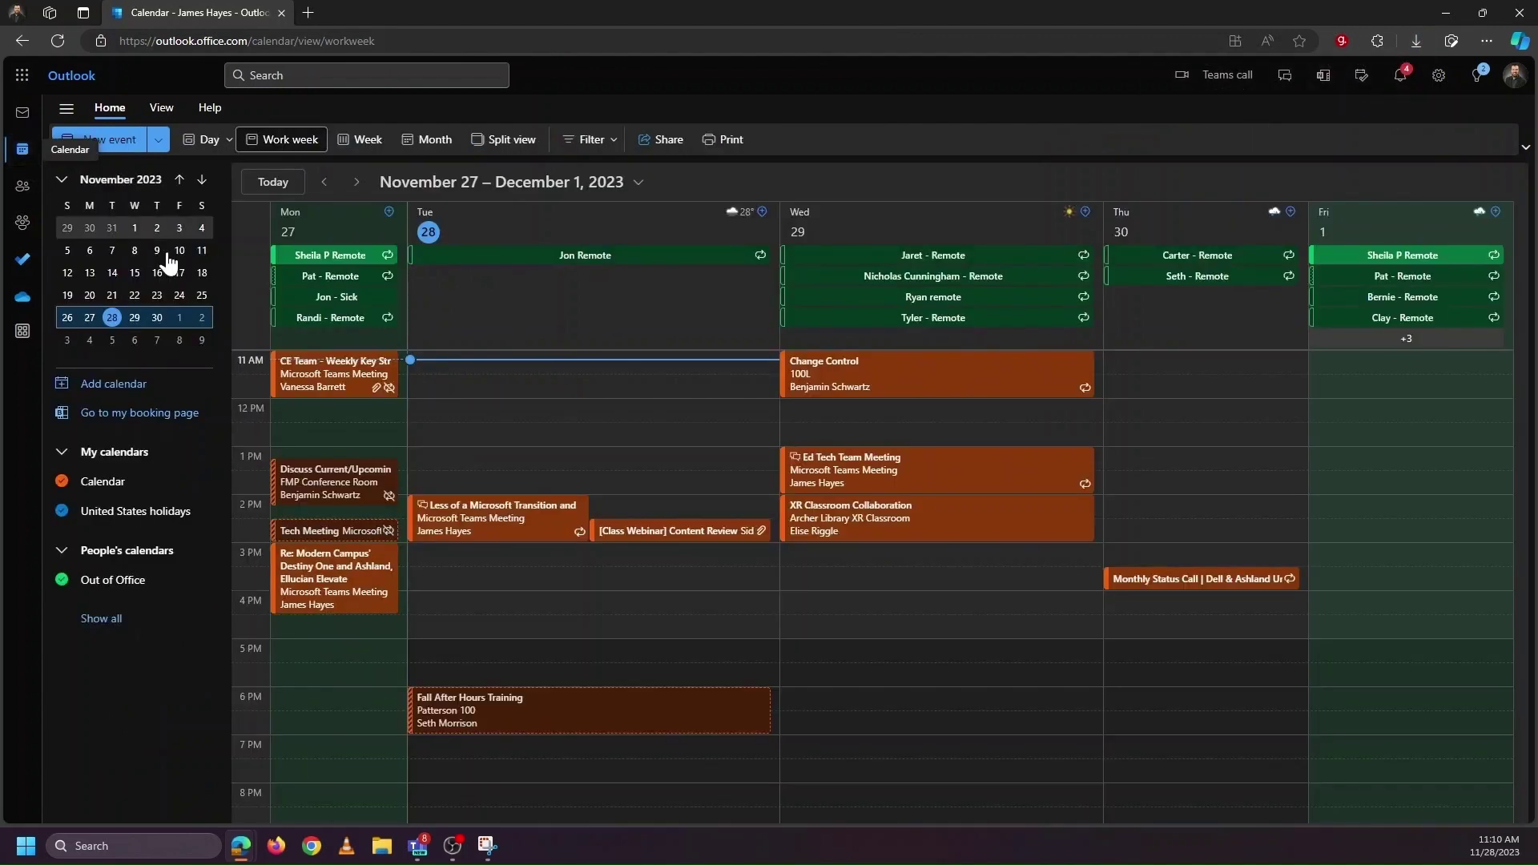
Step: Start an upload-from-file calendar import and select test event (2) (1).ics
{"action": "left_click", "coordinate": [161, 392]}
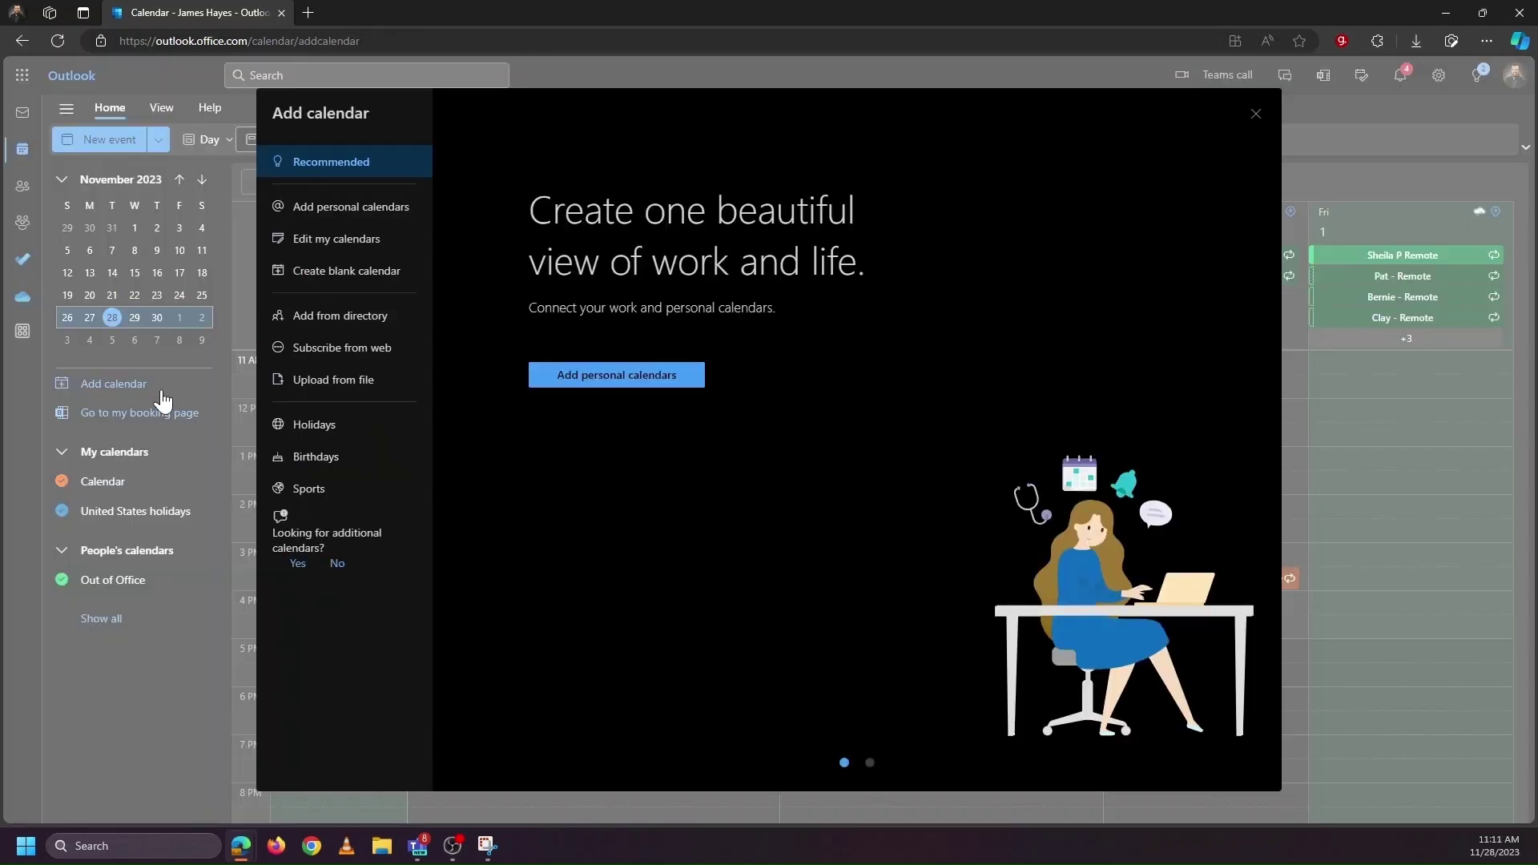
{"action": "left_click", "coordinate": [298, 387]}
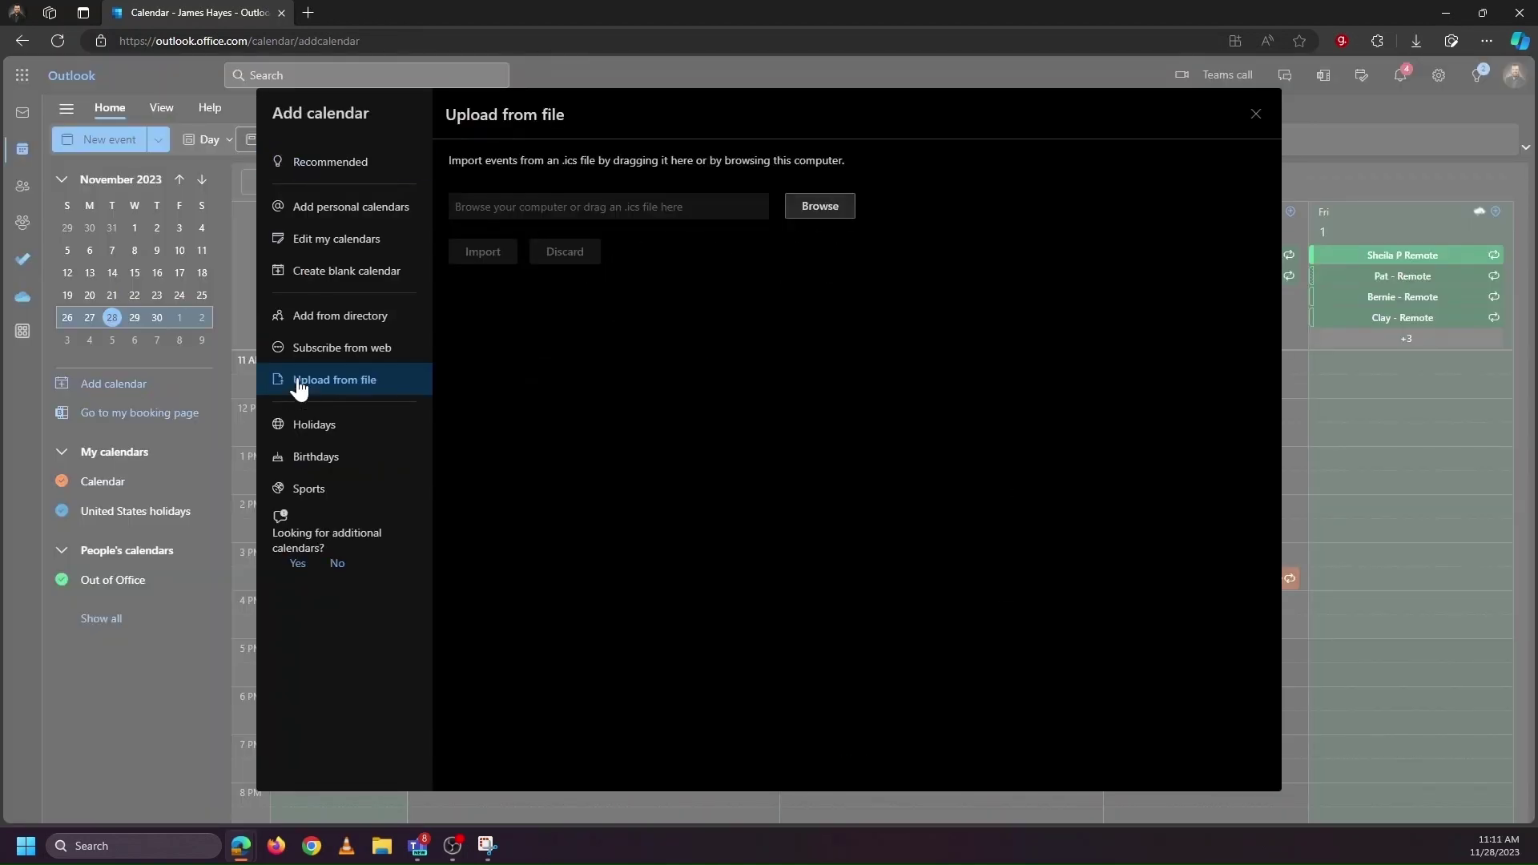
{"action": "left_click", "coordinate": [809, 209]}
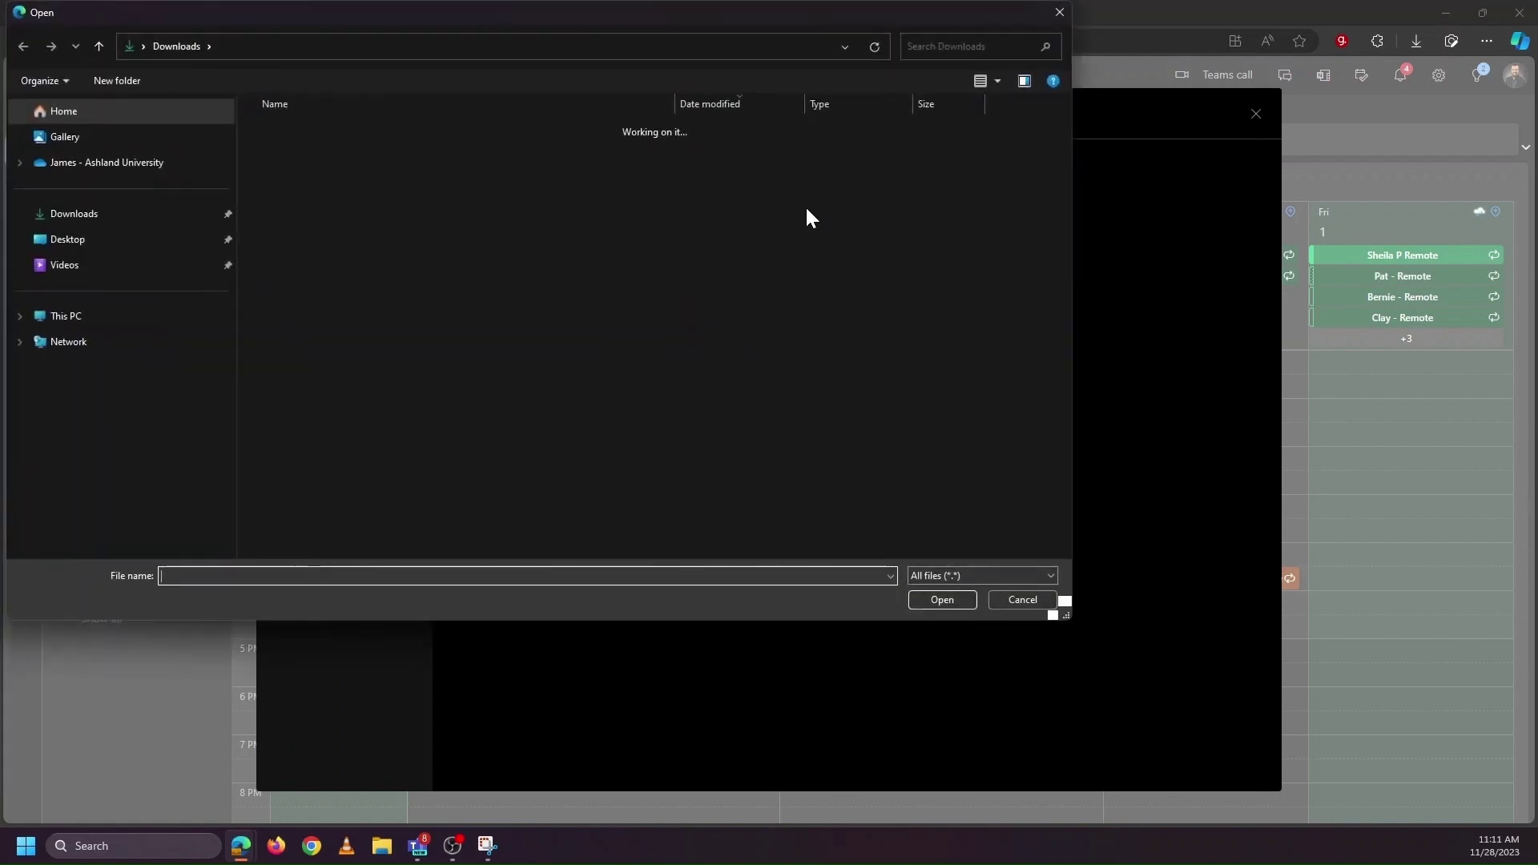
{"action": "left_click", "coordinate": [387, 152]}
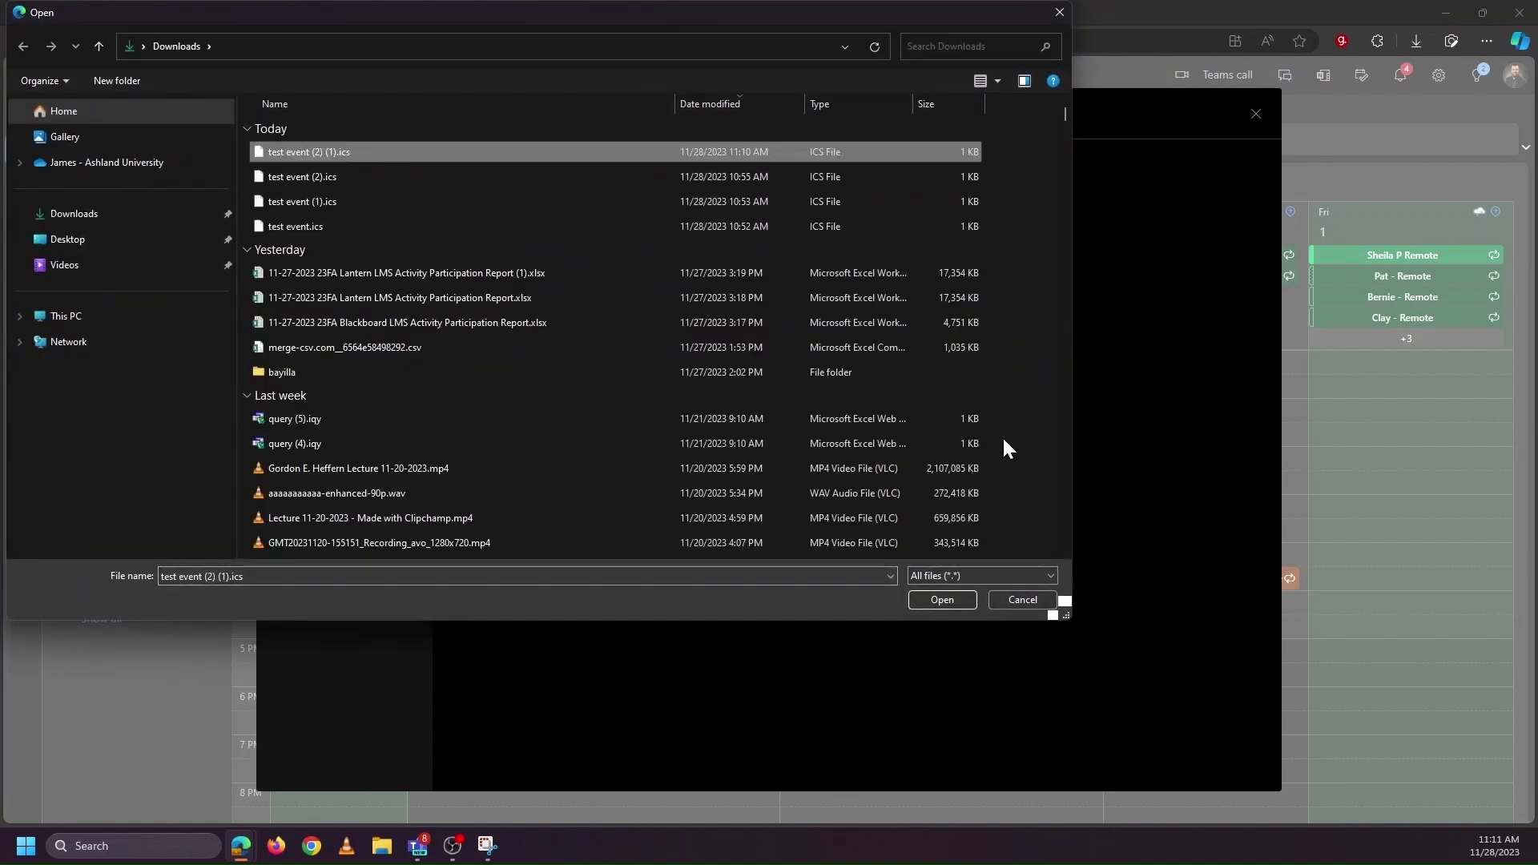
{"action": "left_click", "coordinate": [943, 600]}
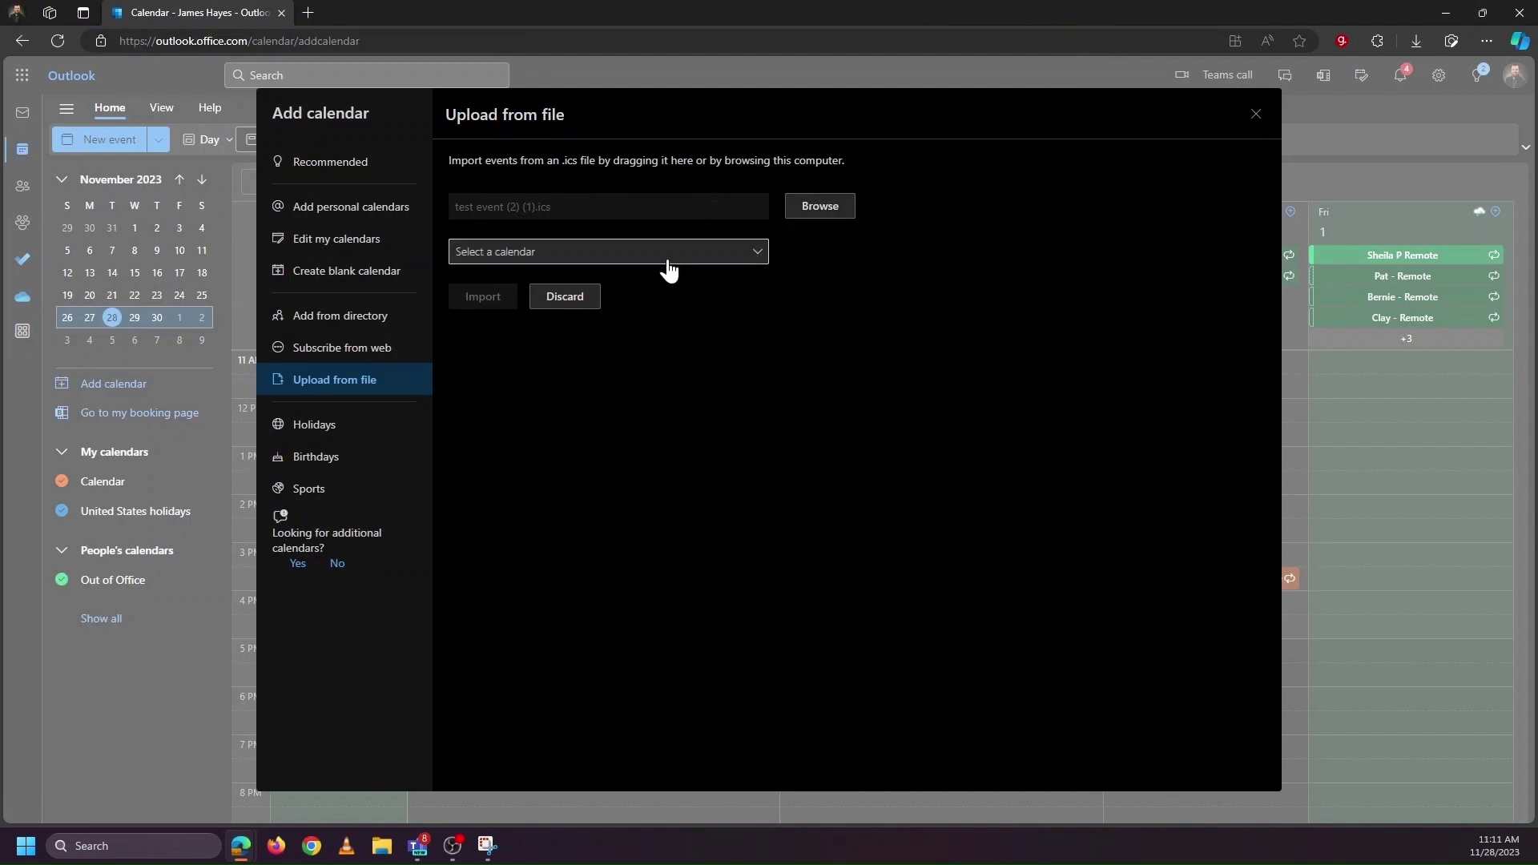
Step: Choose Calendar as the destination and import the file's events
{"action": "left_click", "coordinate": [629, 259]}
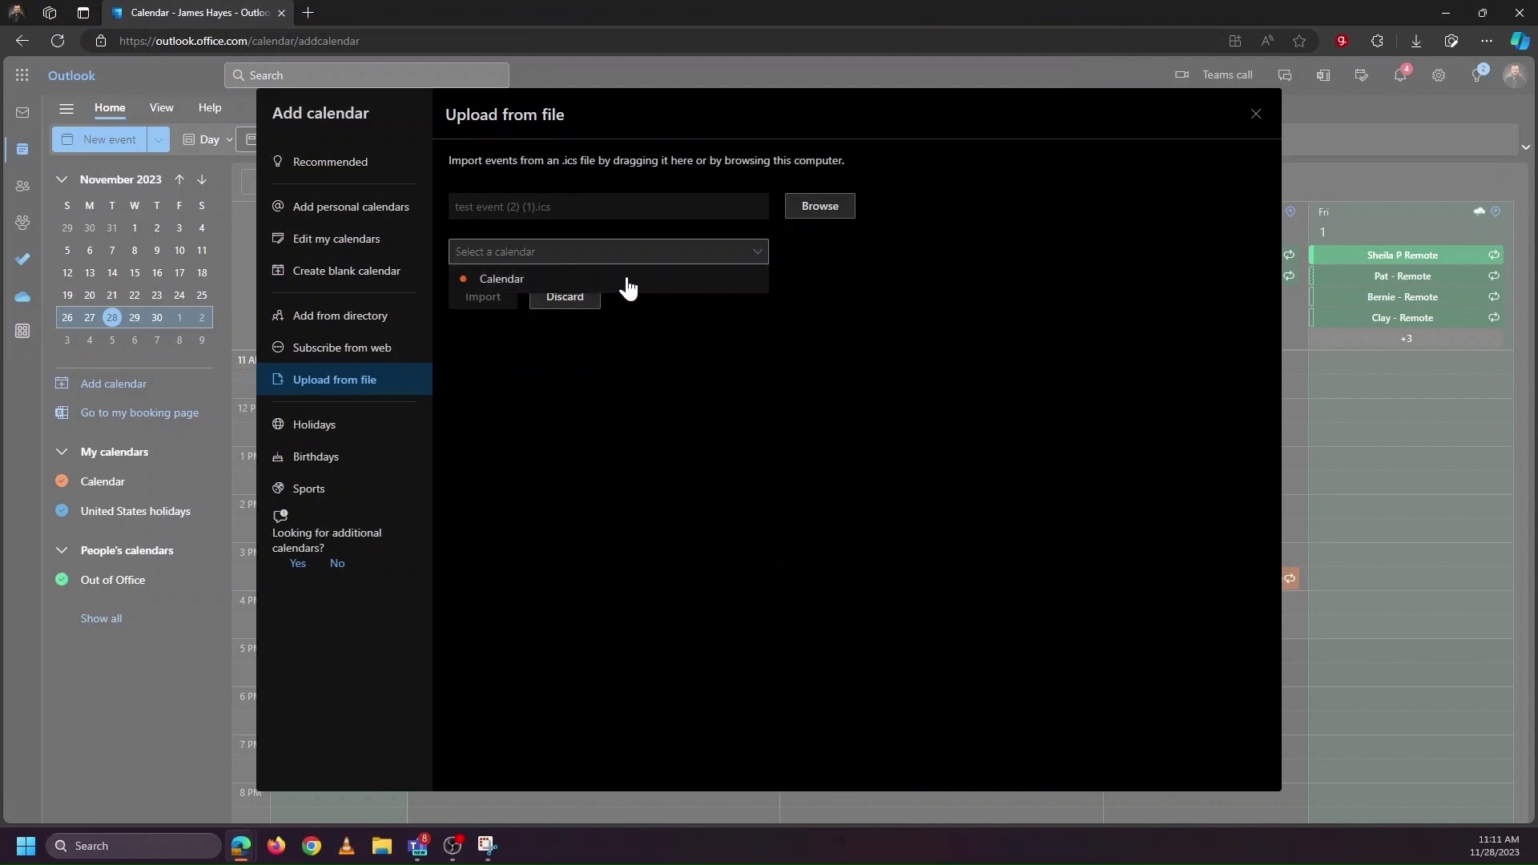
{"action": "left_click", "coordinate": [761, 251]}
{"action": "left_click", "coordinate": [765, 253]}
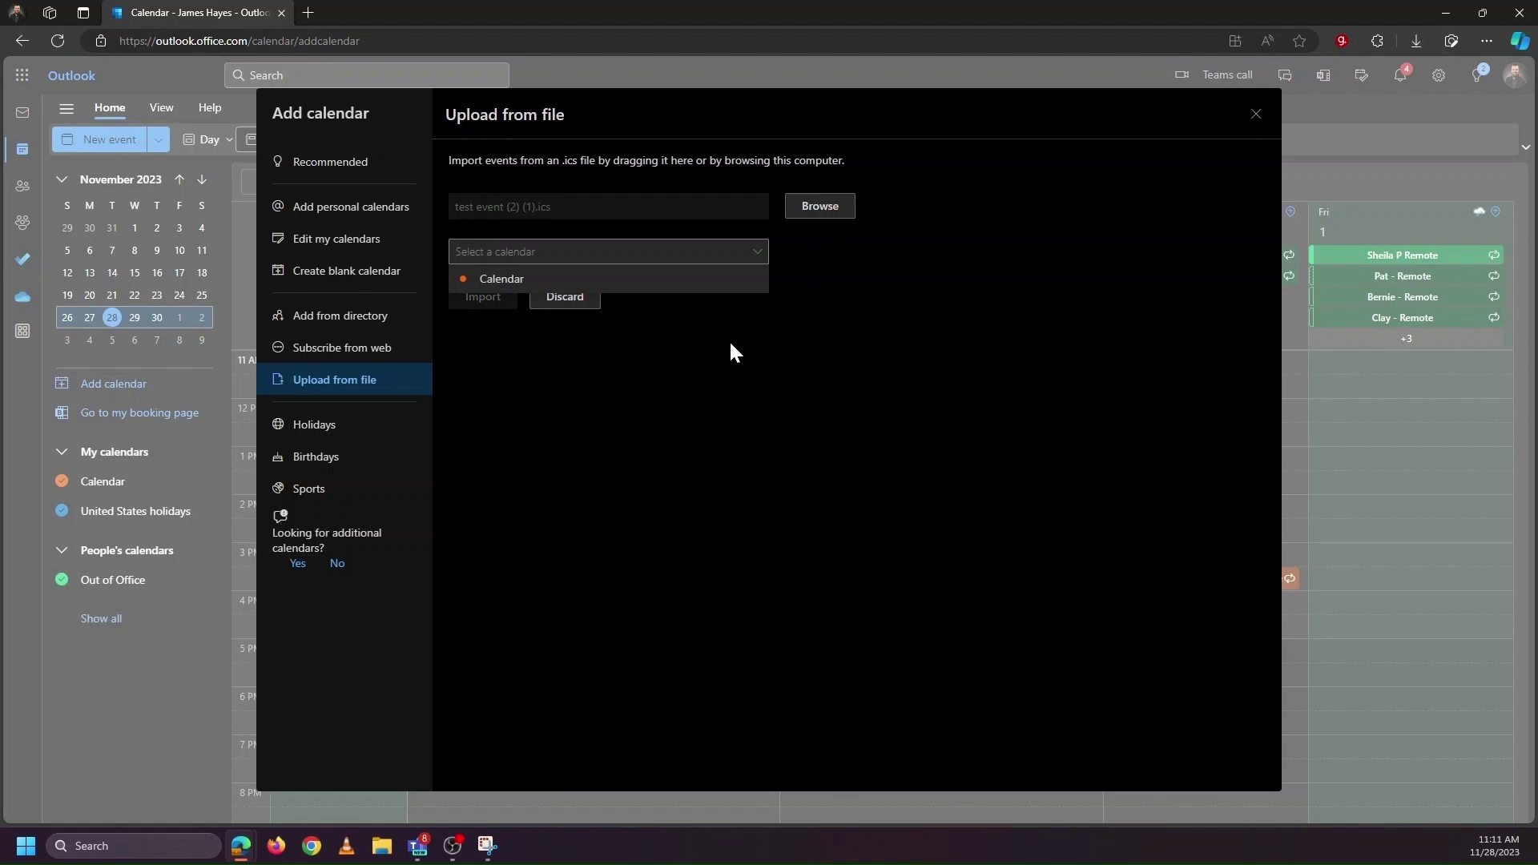
{"action": "left_click", "coordinate": [818, 255]}
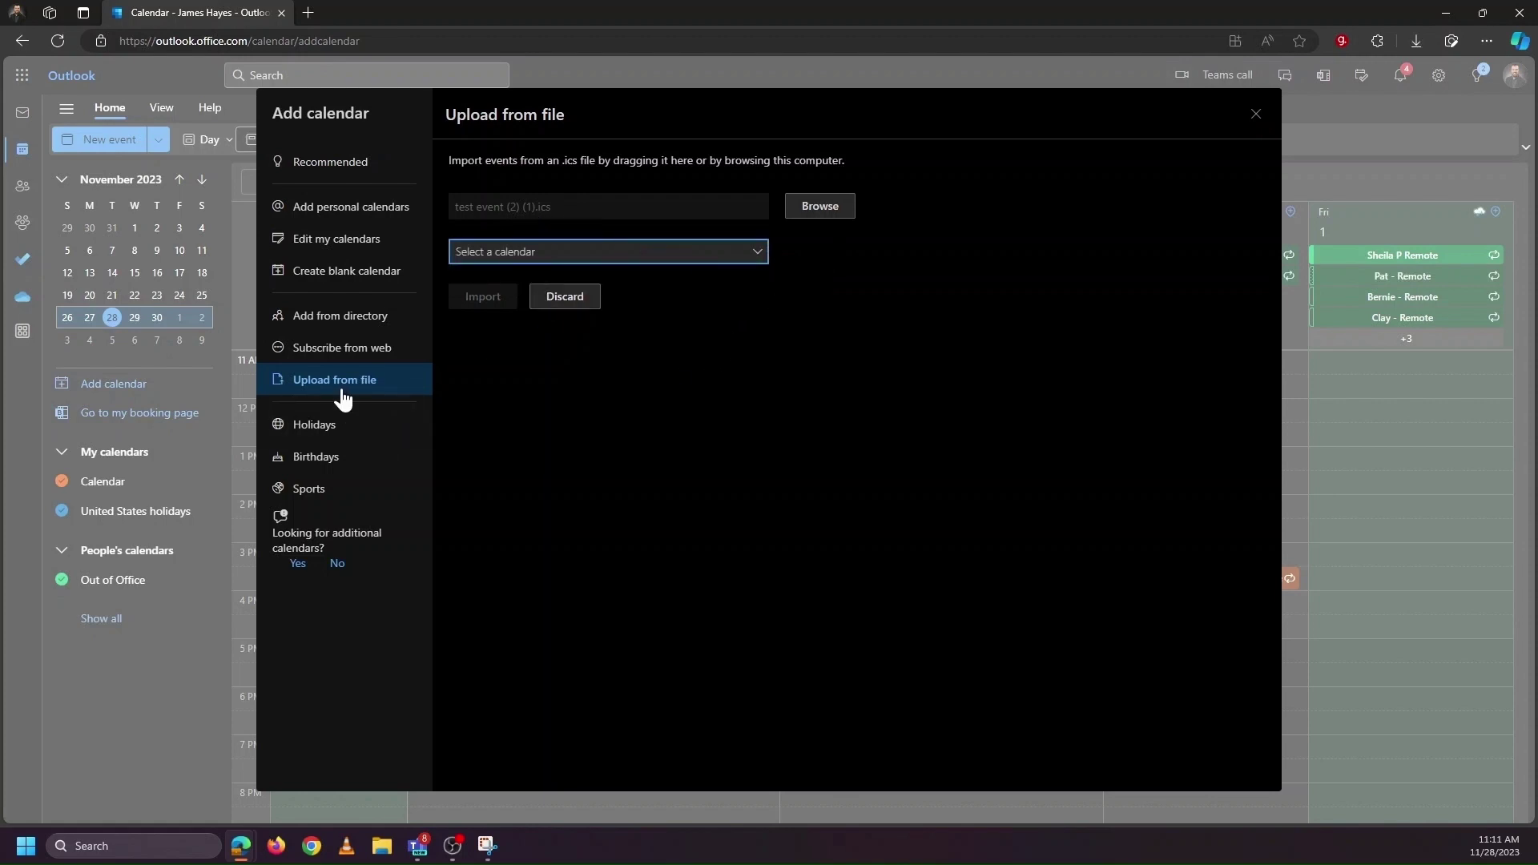
{"action": "left_click", "coordinate": [757, 251]}
{"action": "left_click", "coordinate": [676, 276]}
{"action": "left_click", "coordinate": [483, 296]}
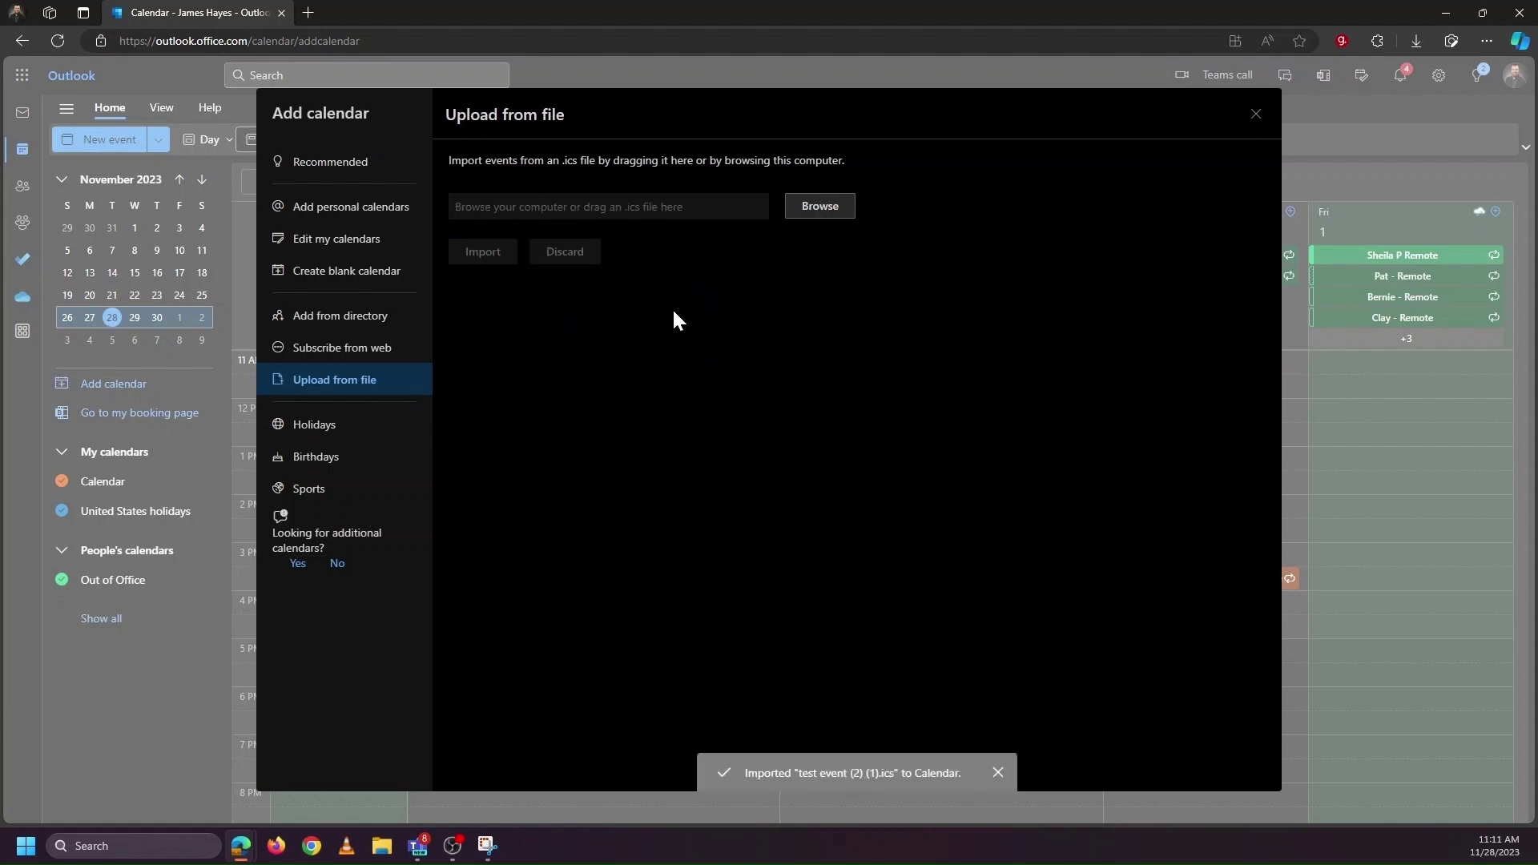
Step: Close the import window, view the imported Test Event's details, and go to the Jewish Holidays page
{"action": "left_click", "coordinate": [1255, 113]}
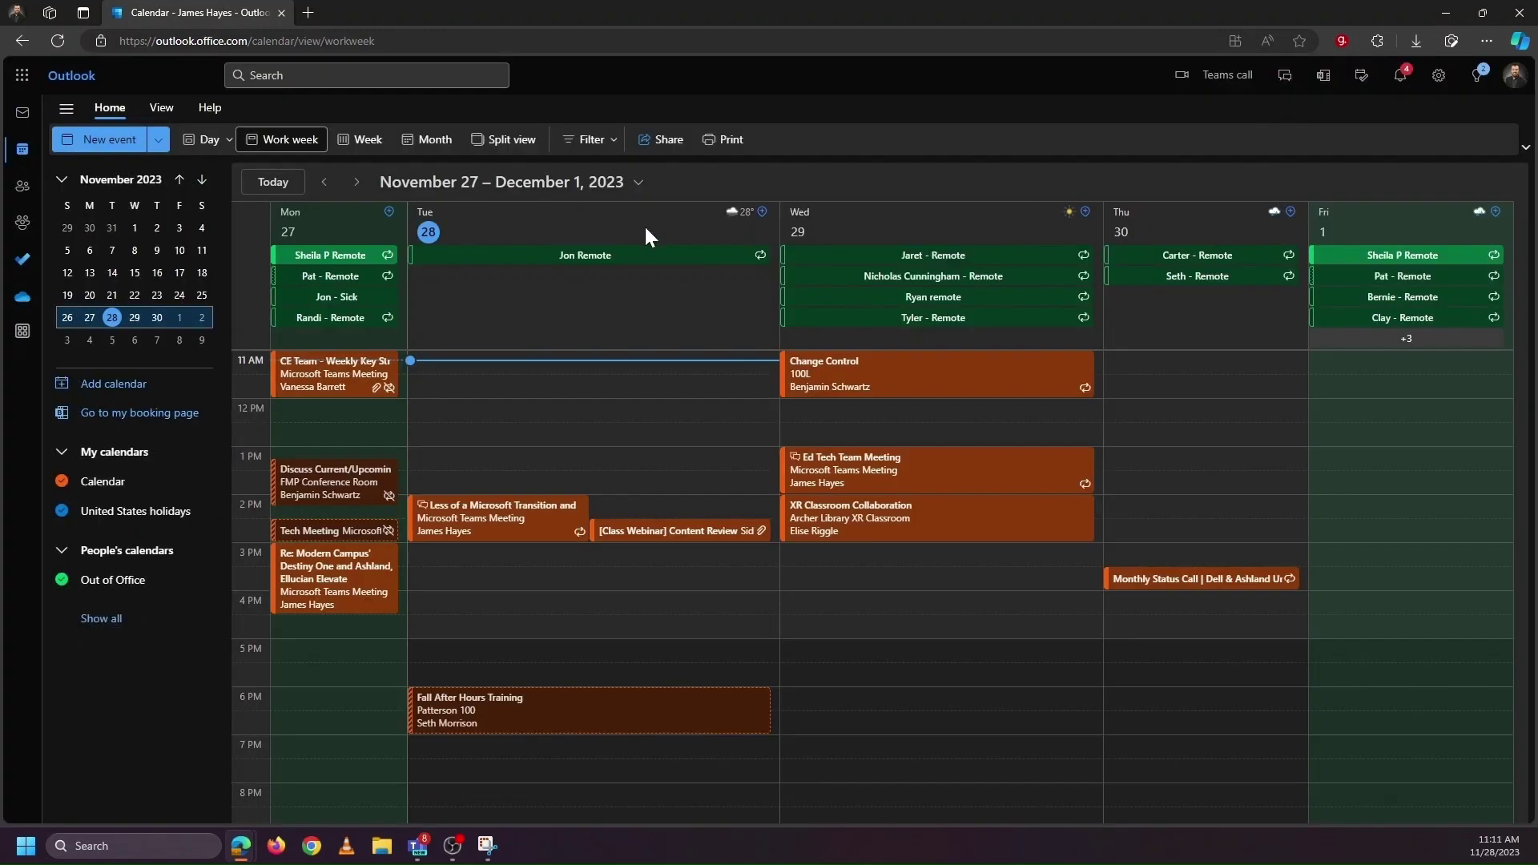
{"action": "left_click", "coordinate": [475, 479]}
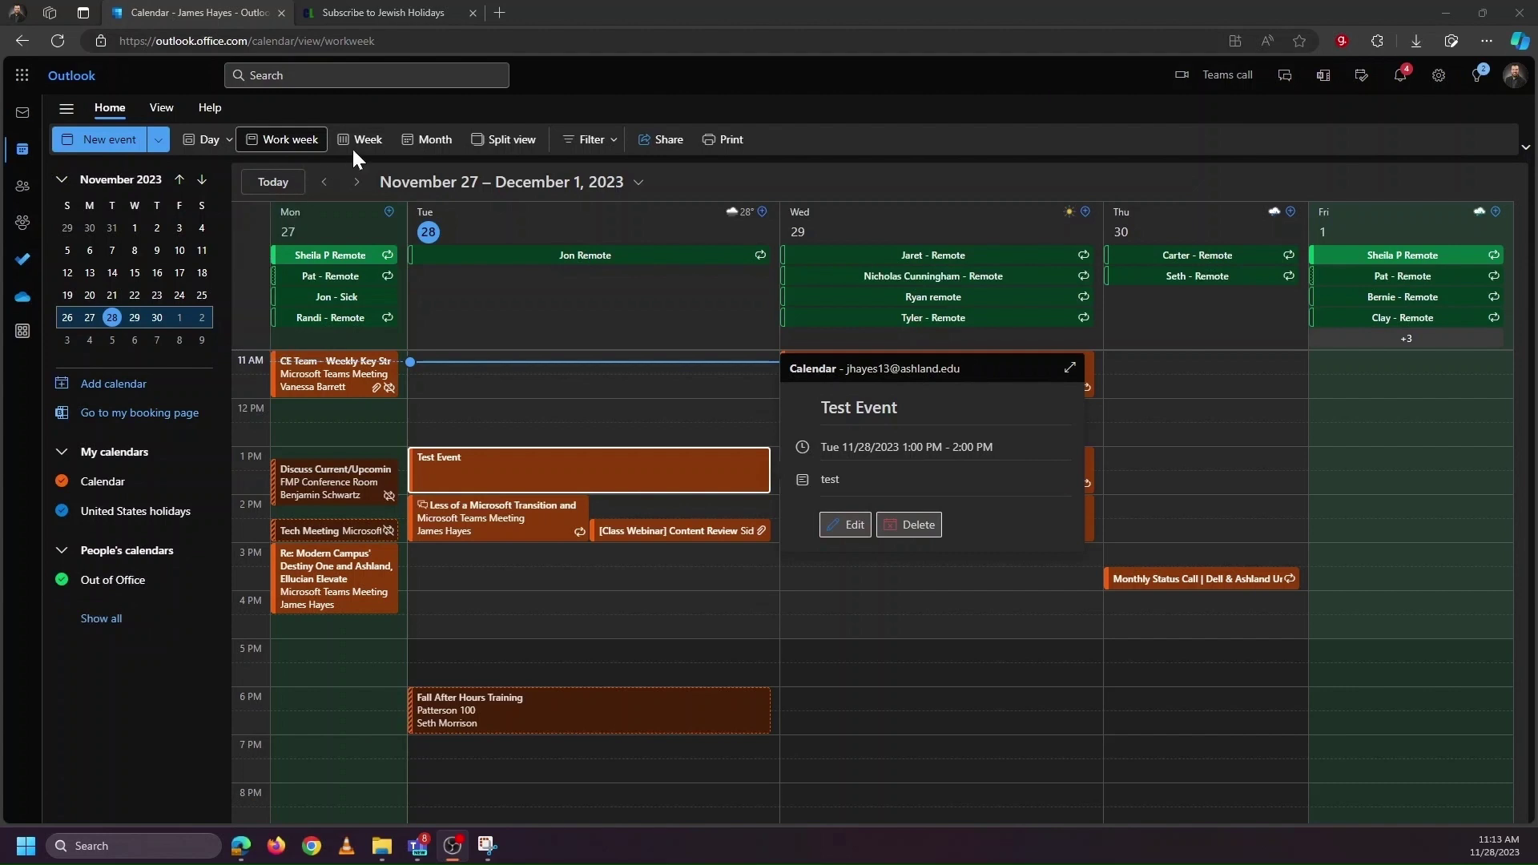
{"action": "left_click", "coordinate": [390, 12]}
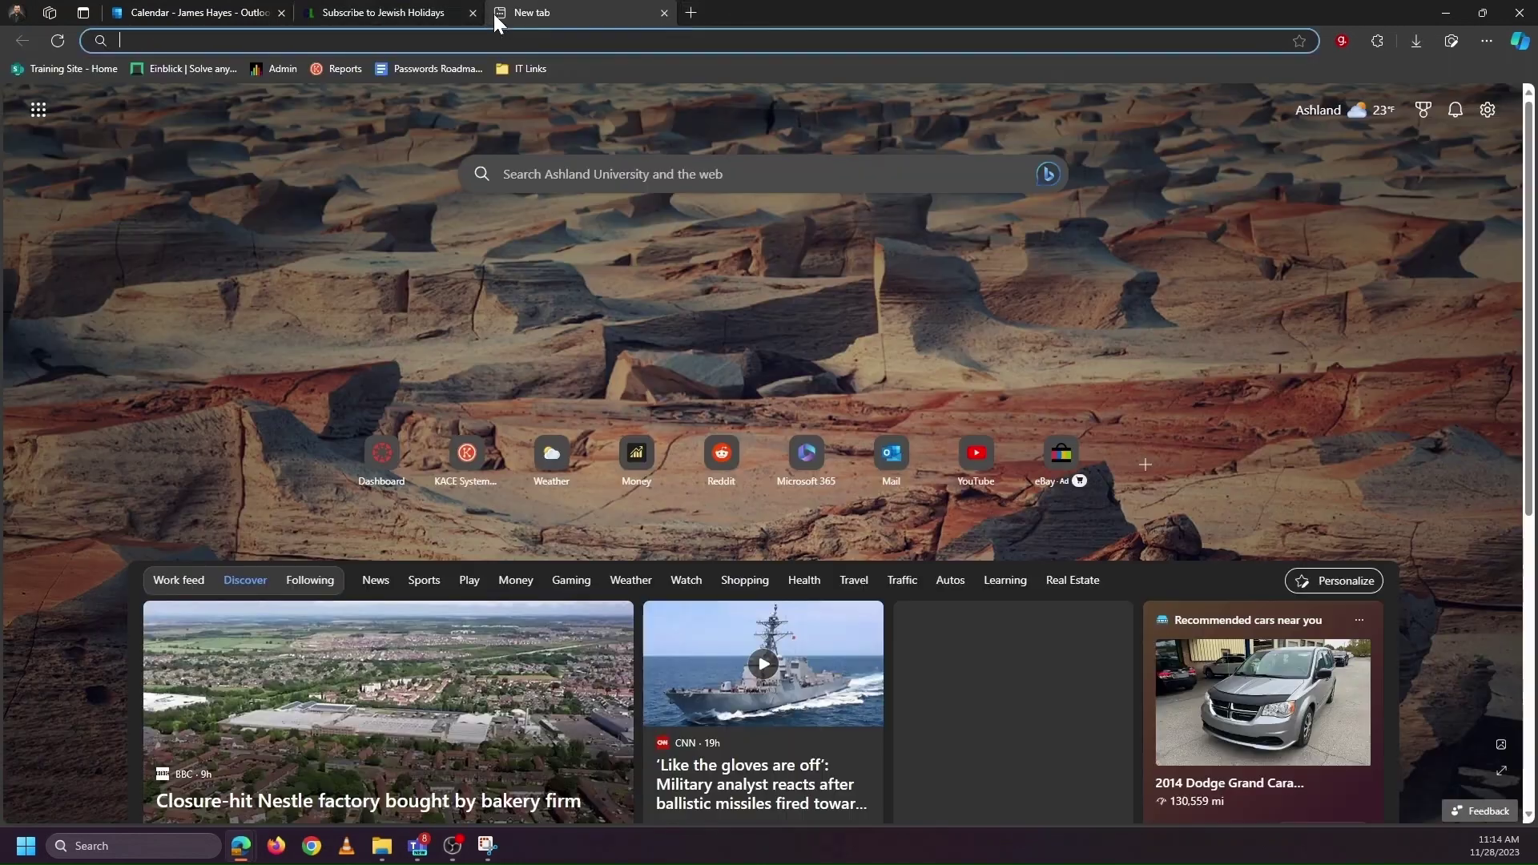
Step: Download Jewish_Holidays.ics from its copied URL in a new tab, then return to Outlook
{"action": "left_click", "coordinate": [495, 13]}
{"action": "key", "text": "ctrl+v"}
{"action": "key", "text": "Return"}
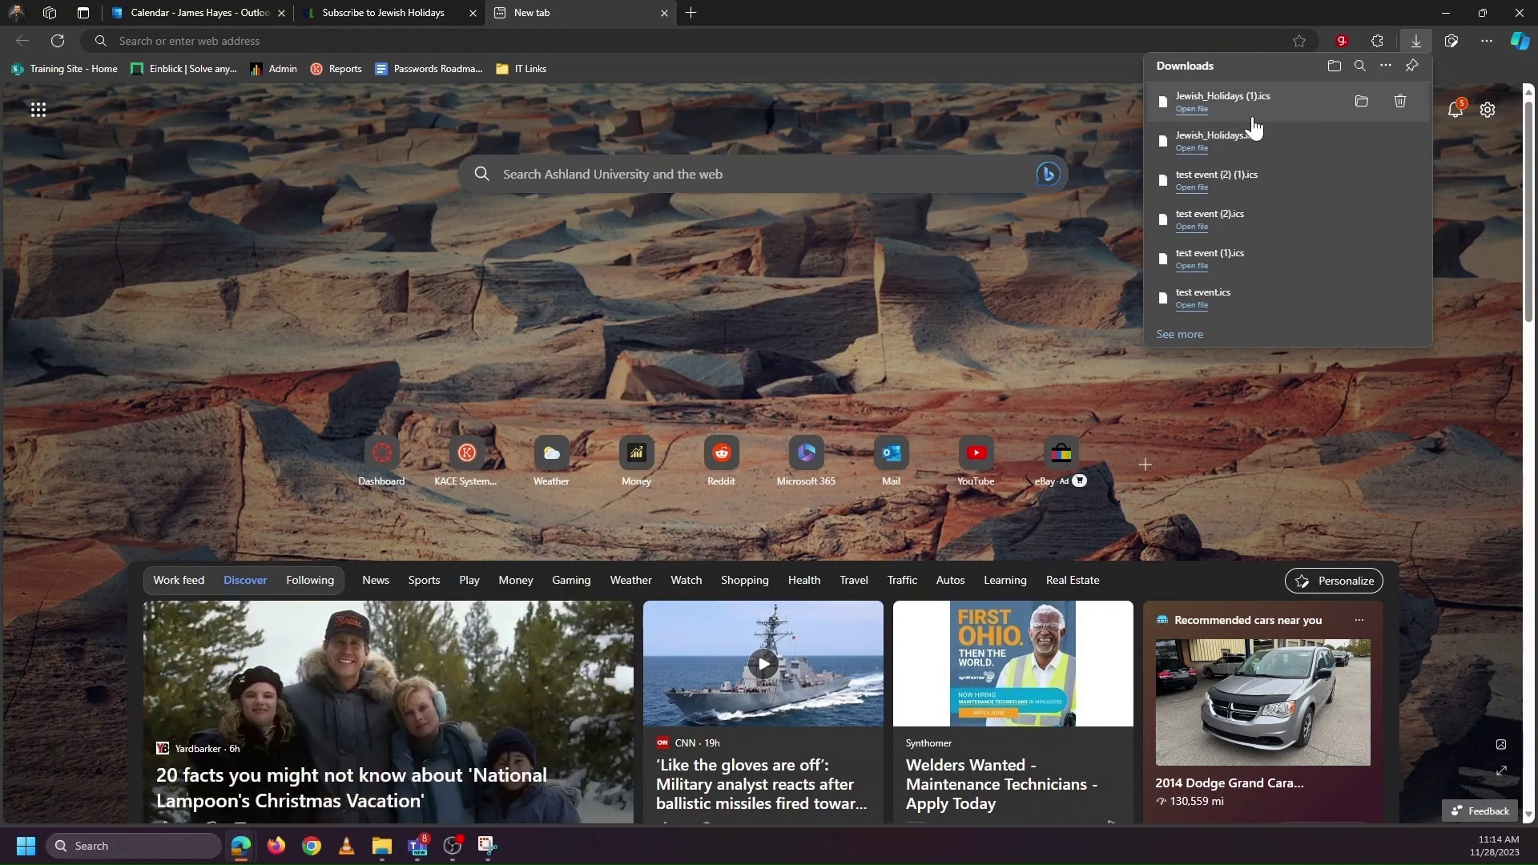
{"action": "left_click", "coordinate": [190, 11]}
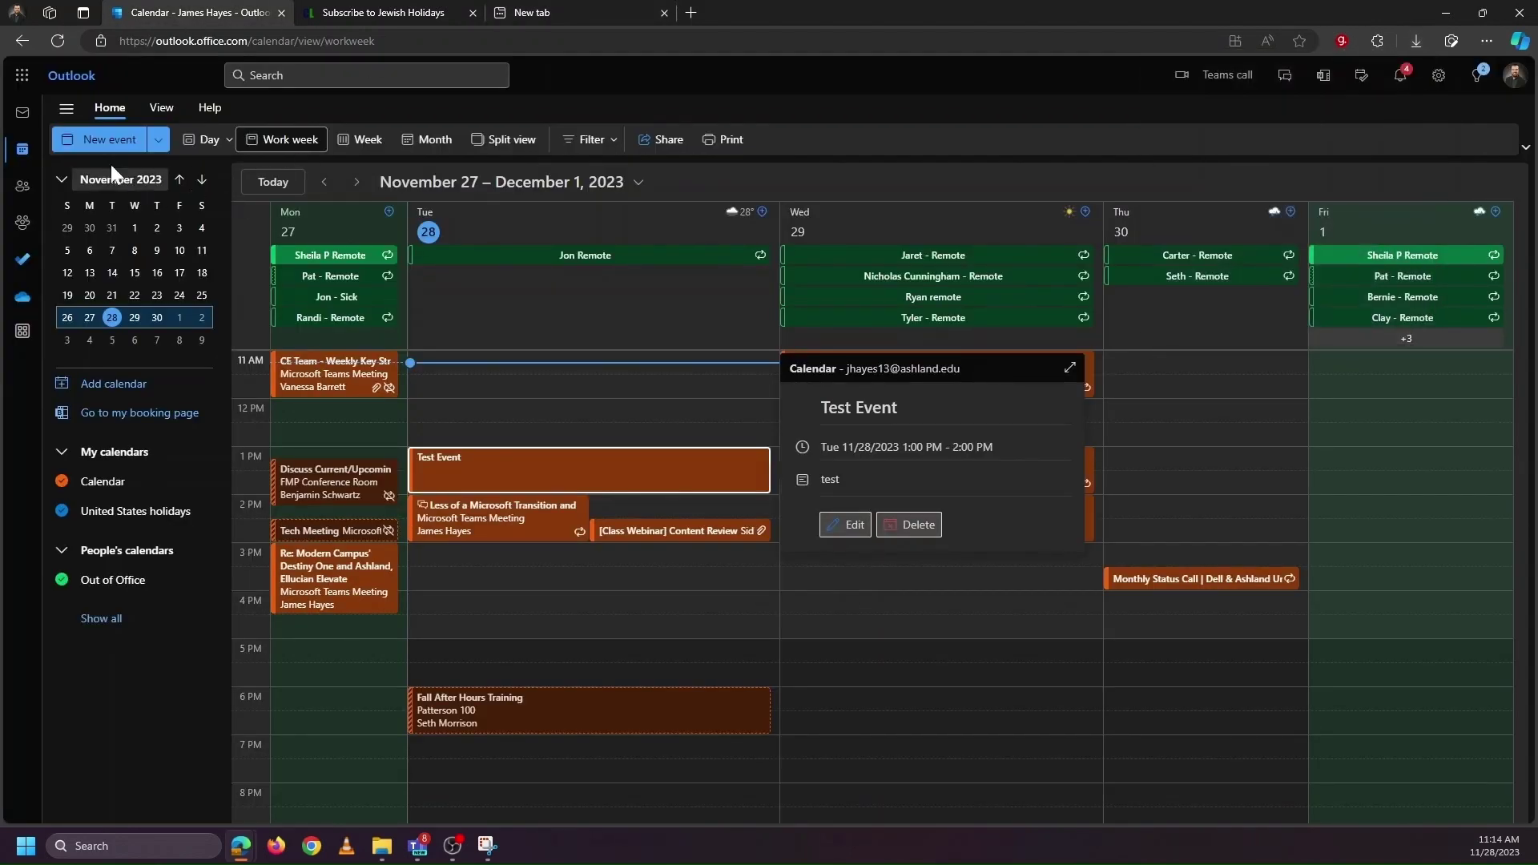
Step: Set up Jewish_Holidays.ics for upload into Calendar, then close and discard without importing
{"action": "left_click", "coordinate": [161, 386]}
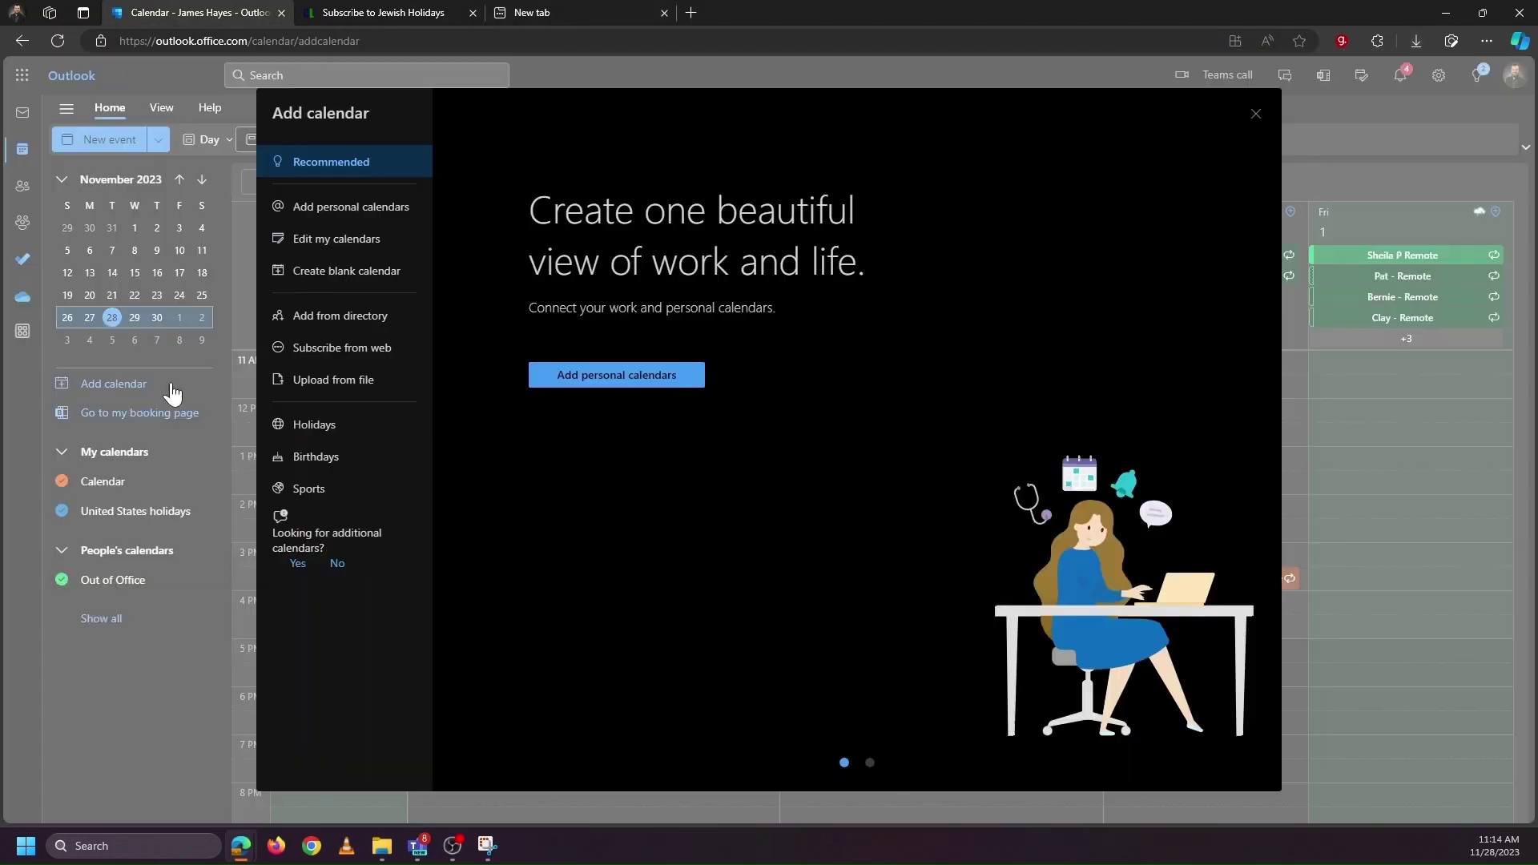
{"action": "left_click", "coordinate": [392, 381]}
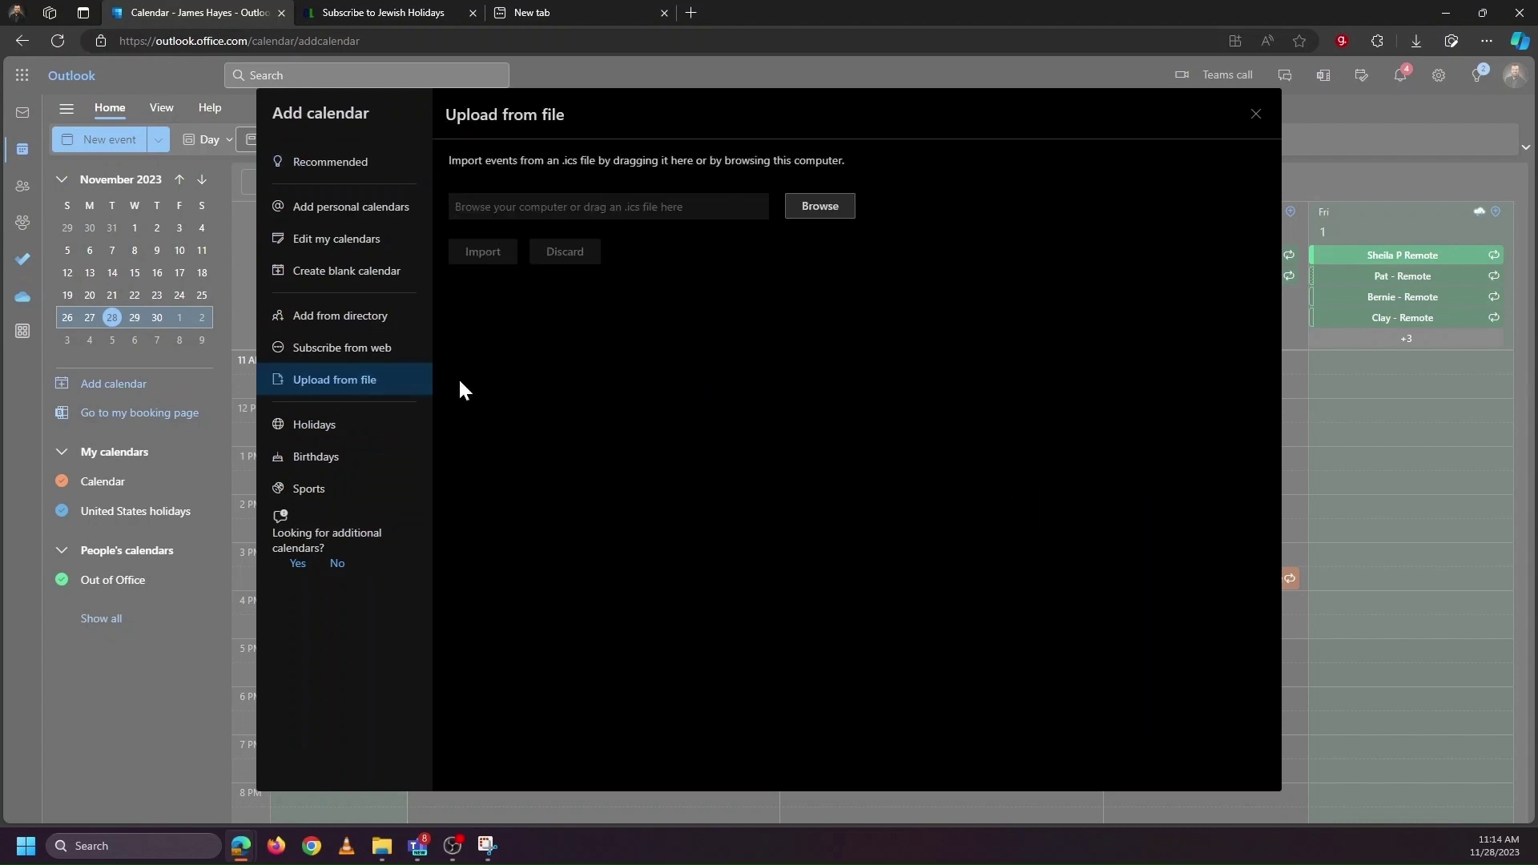
{"action": "left_click", "coordinate": [830, 208]}
{"action": "left_click", "coordinate": [421, 176]}
{"action": "left_click", "coordinate": [934, 597]}
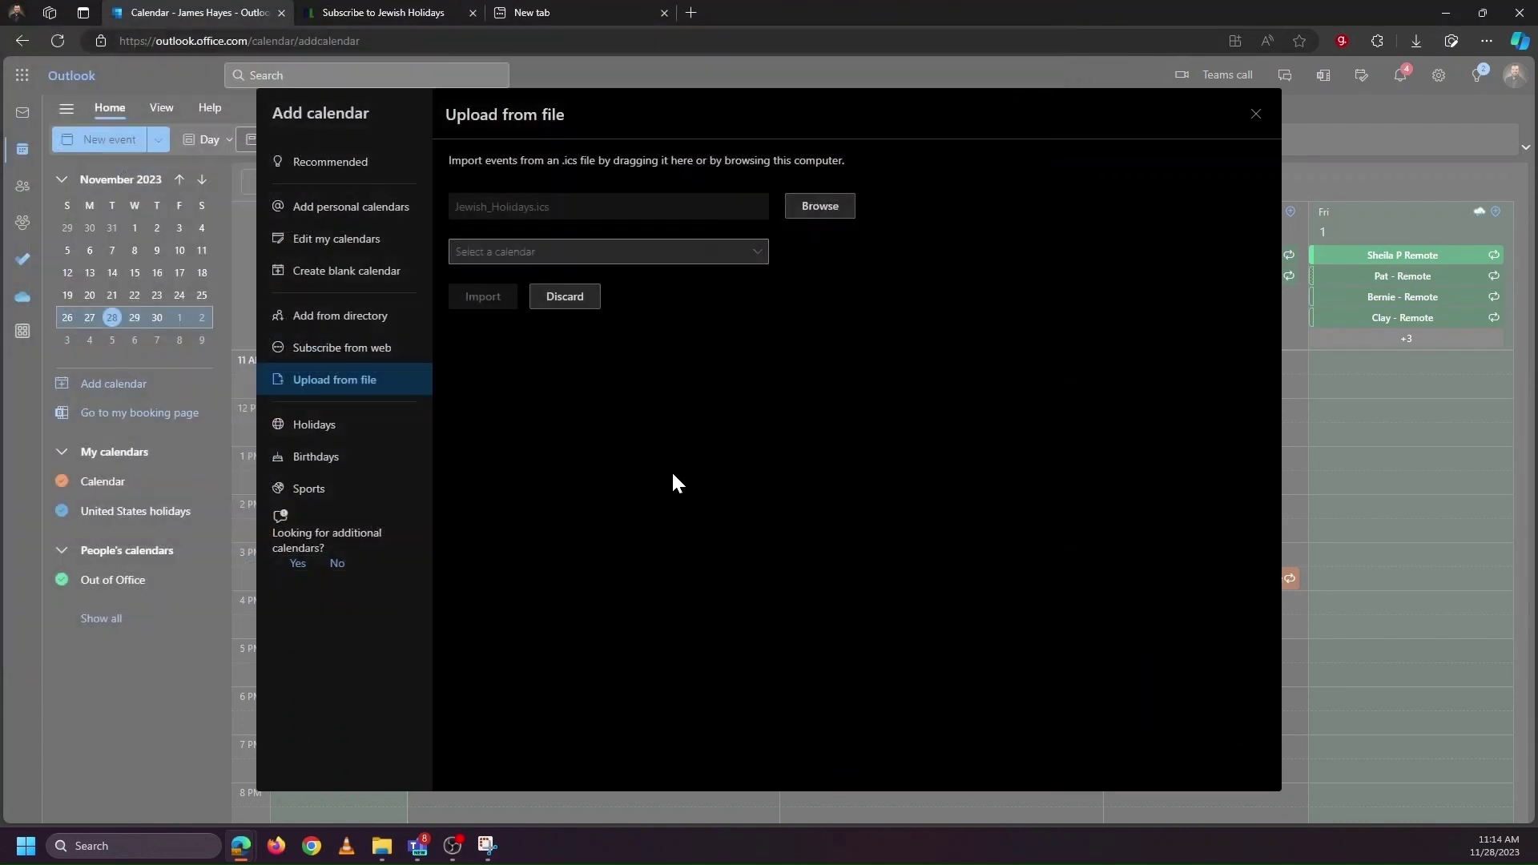
{"action": "left_click", "coordinate": [724, 254]}
{"action": "left_click", "coordinate": [623, 277]}
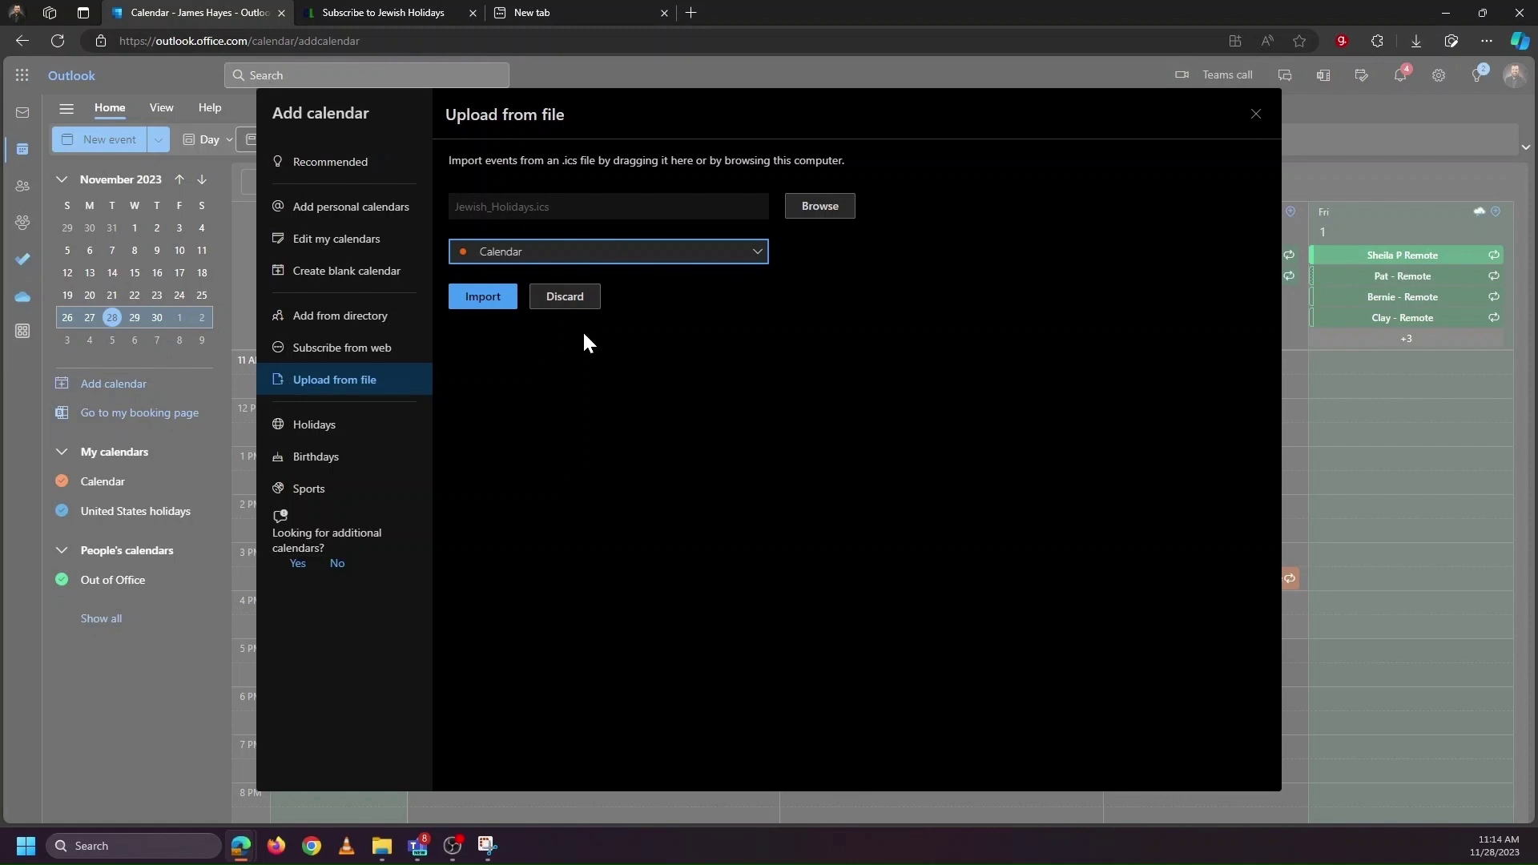
{"action": "left_click", "coordinate": [1256, 113]}
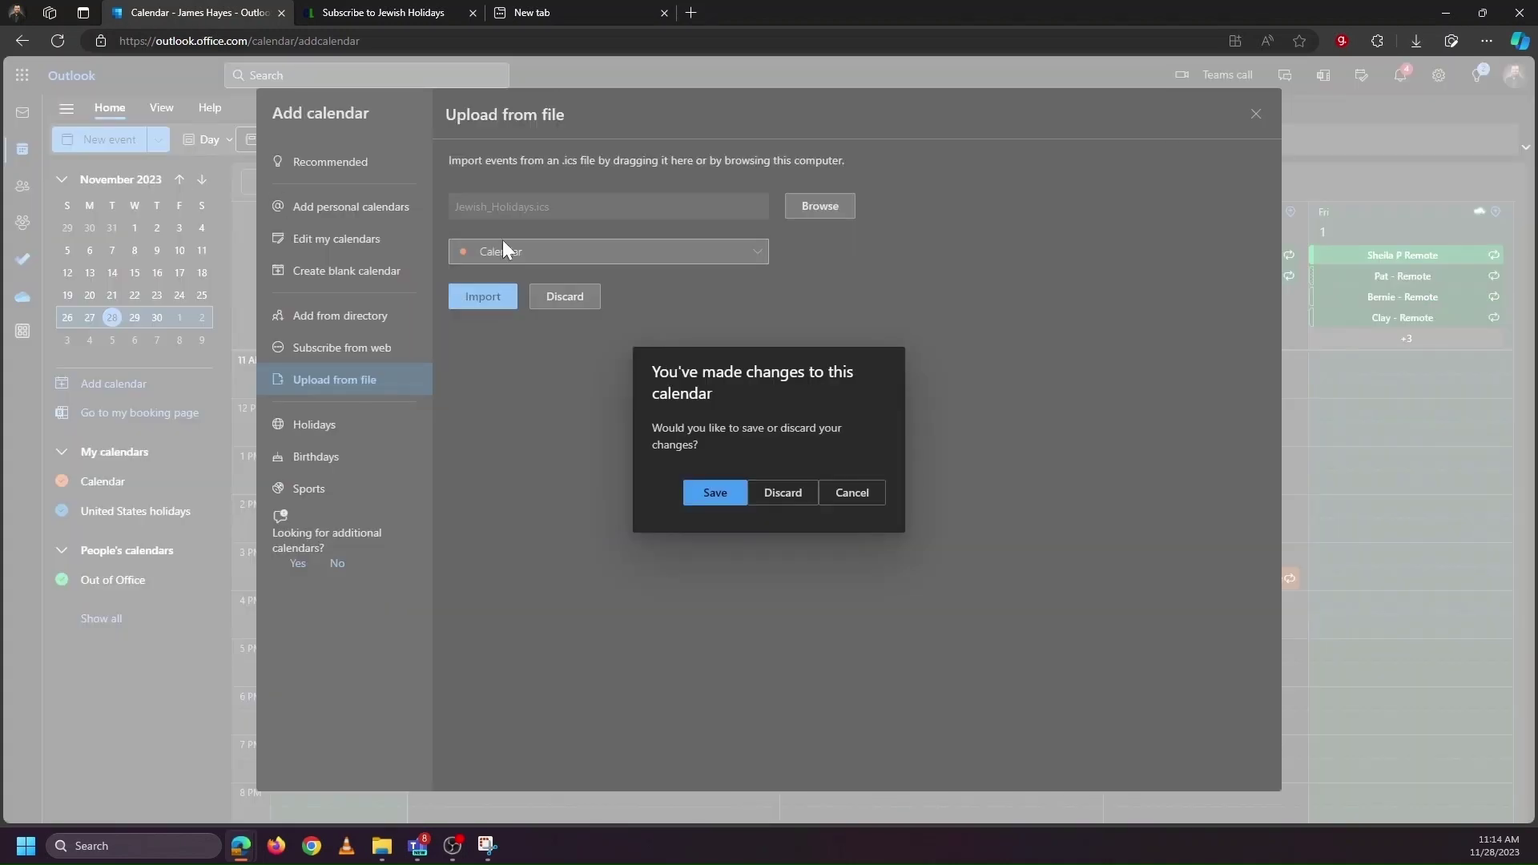
{"action": "left_click", "coordinate": [784, 492]}
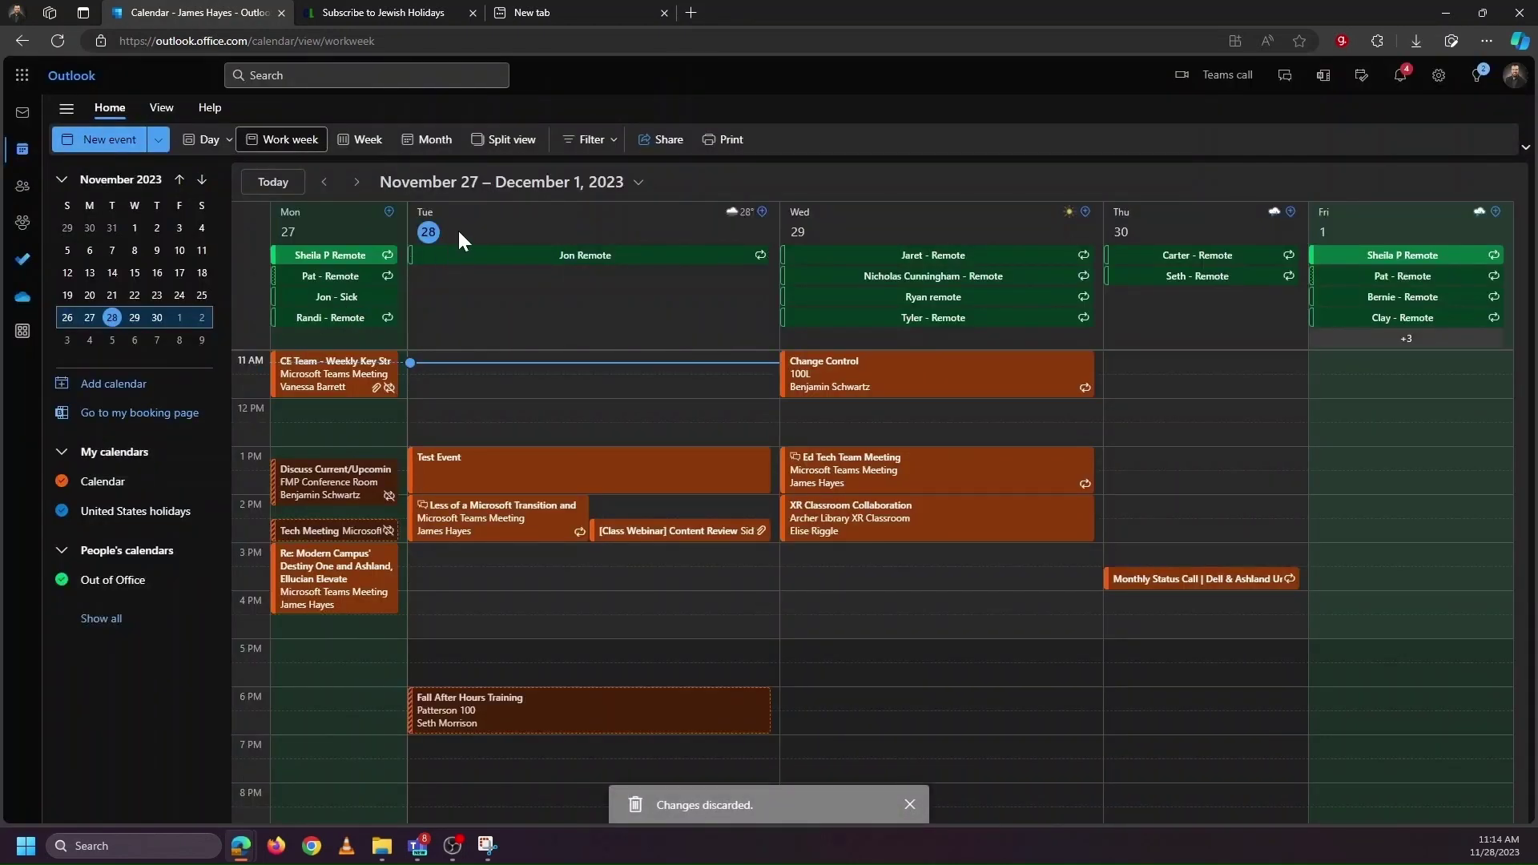